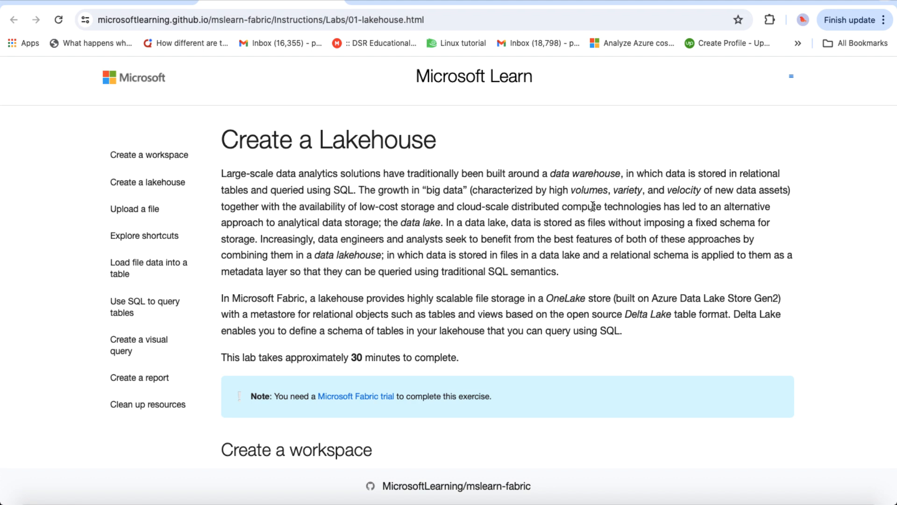
Step: Read the Create a workspace instructions on Microsoft Learn, then return to Fabric's My workspace page
{"action": "scroll", "coordinate": [541, 281], "scroll_direction": "down", "scroll_amount": 3}
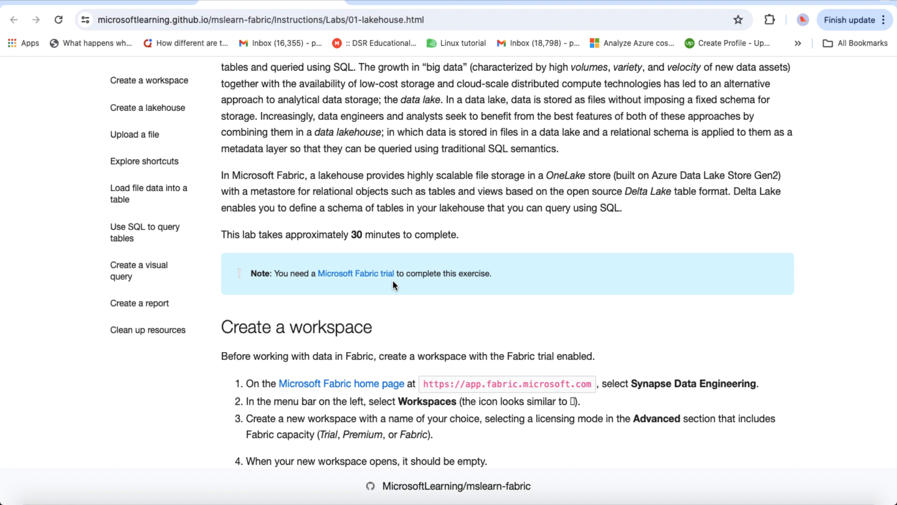
{"action": "scroll", "coordinate": [393, 280], "scroll_direction": "down", "scroll_amount": 3}
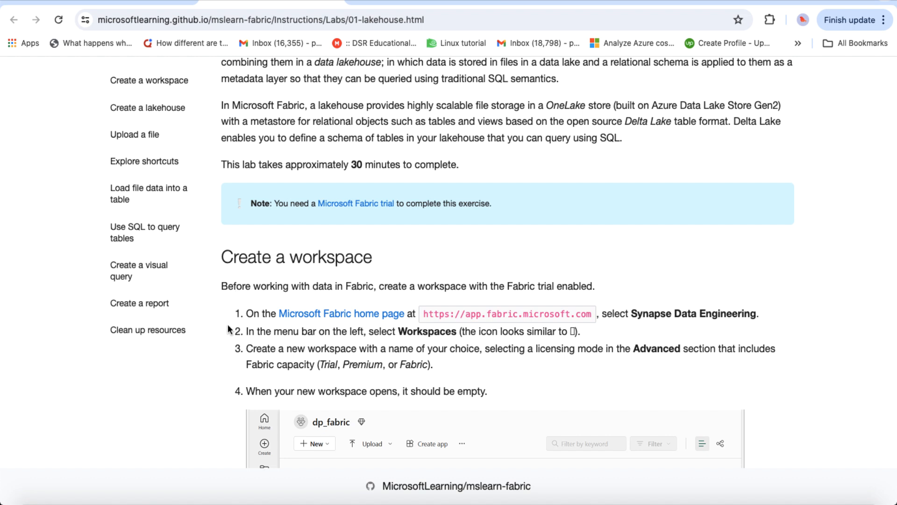
{"action": "scroll", "coordinate": [231, 289], "scroll_direction": "down", "scroll_amount": 5}
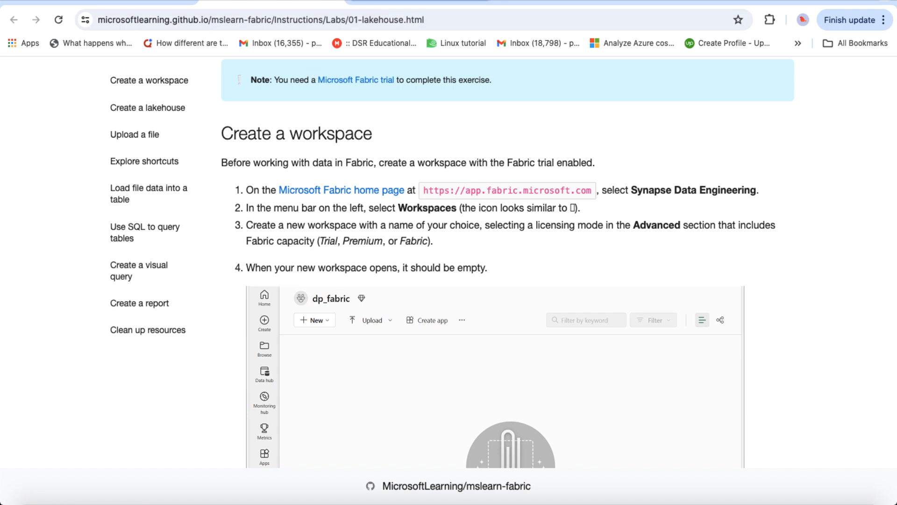
{"action": "left_click", "coordinate": [402, 2]}
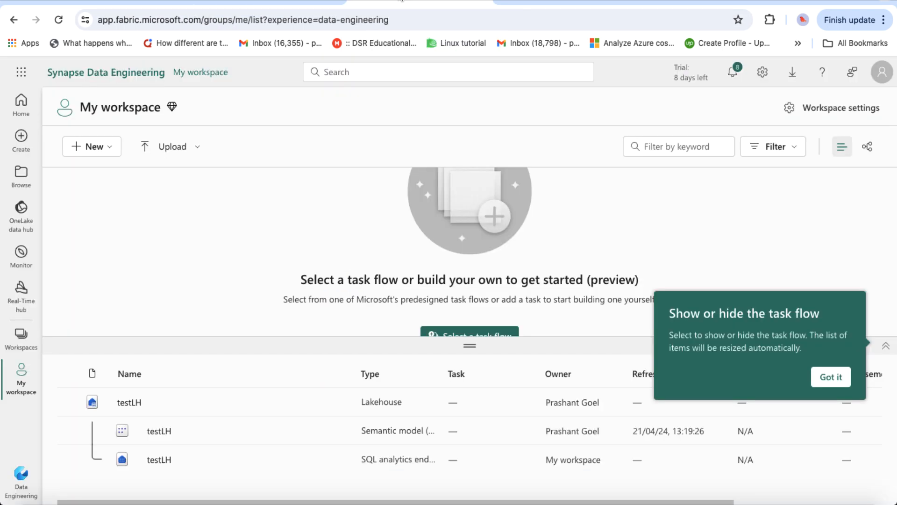
{"action": "left_click", "coordinate": [27, 345]}
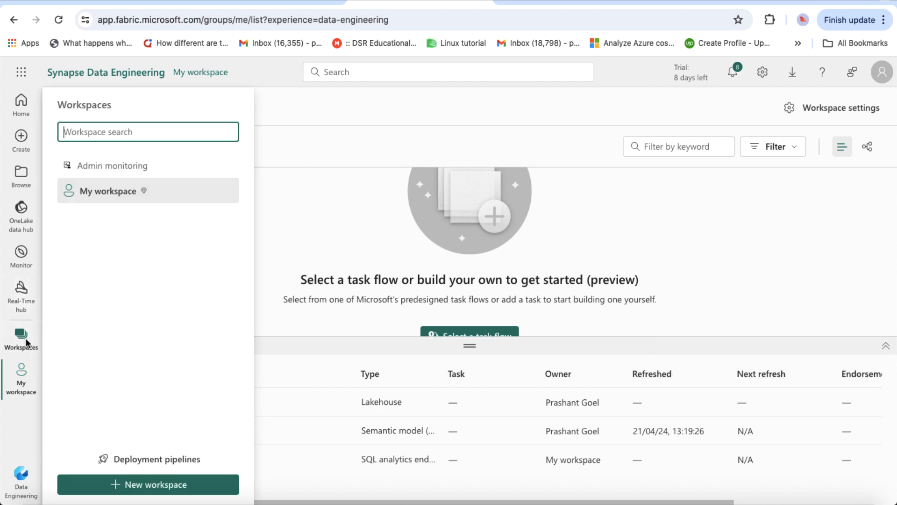
Step: Start a new workspace named FabricTest, with FabricTest as its description
{"action": "left_click", "coordinate": [131, 486]}
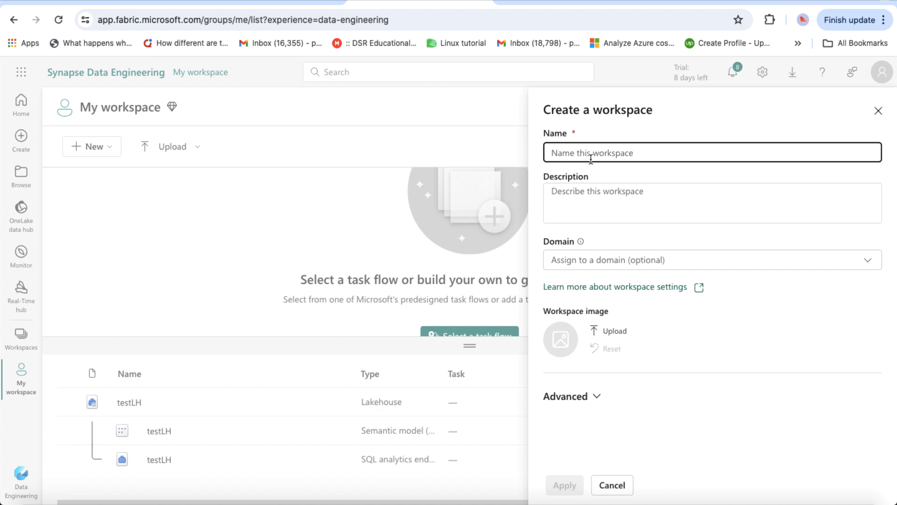
{"action": "type", "text": "Fab"}
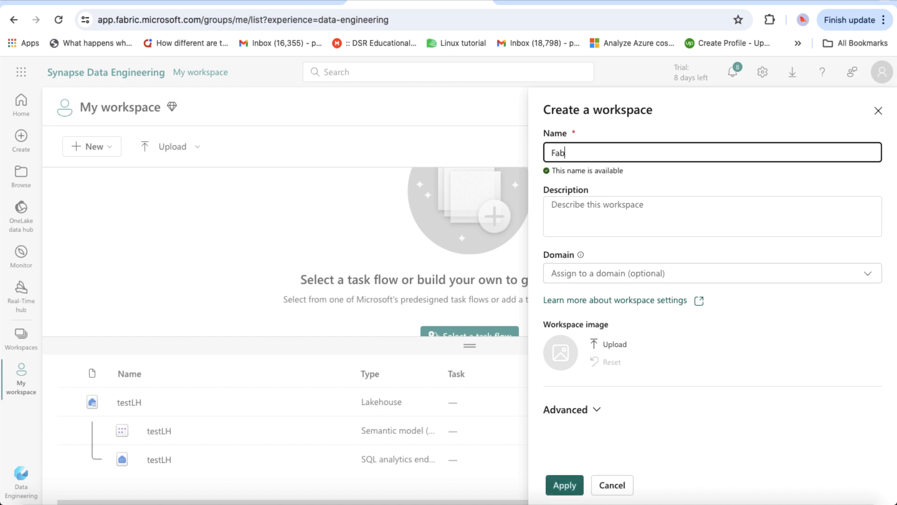
{"action": "type", "text": "ricTest"}
{"action": "double_click", "coordinate": [597, 160]}
{"action": "key", "text": "ctrl+c"}
{"action": "left_click", "coordinate": [603, 213]}
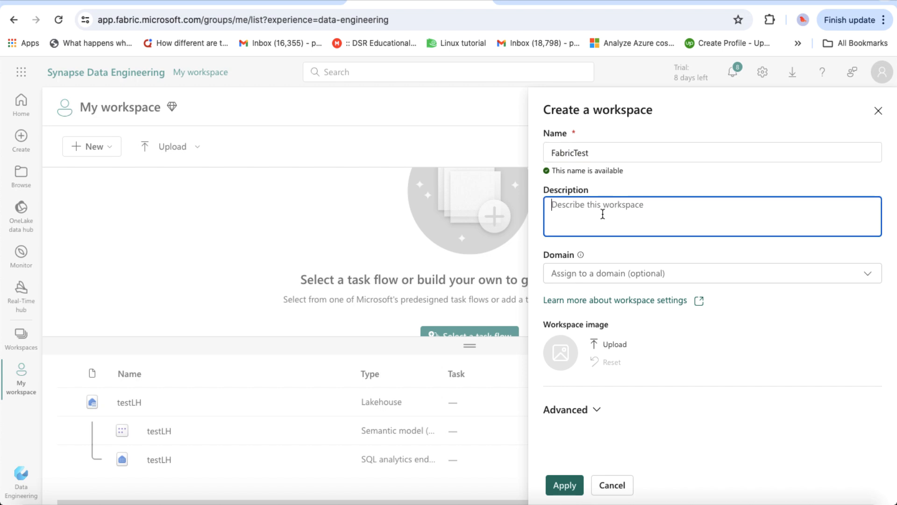
{"action": "key", "text": "ctrl+v"}
Step: Keep the Trial license under Advanced, apply, and enlarge the empty workspace item list
{"action": "left_click", "coordinate": [597, 410]}
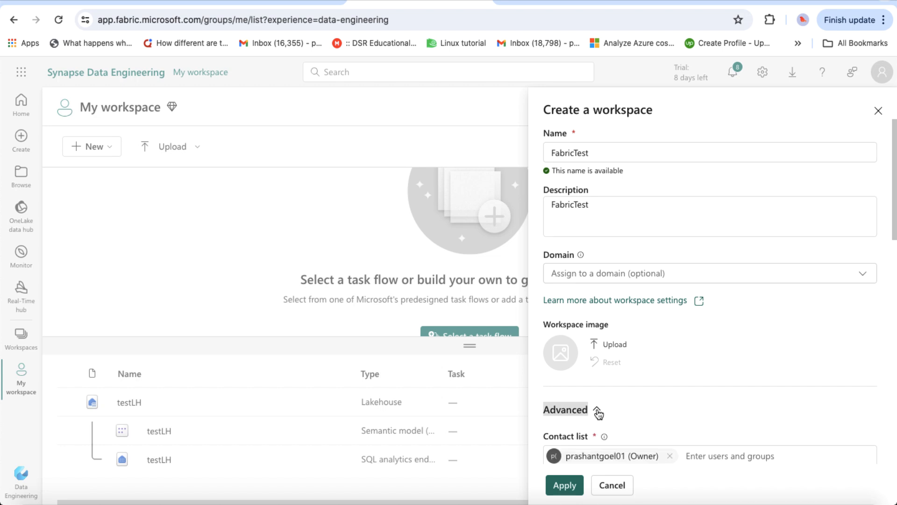
{"action": "scroll", "coordinate": [599, 414], "scroll_direction": "down", "scroll_amount": 2}
{"action": "scroll", "coordinate": [598, 413], "scroll_direction": "down", "scroll_amount": 1}
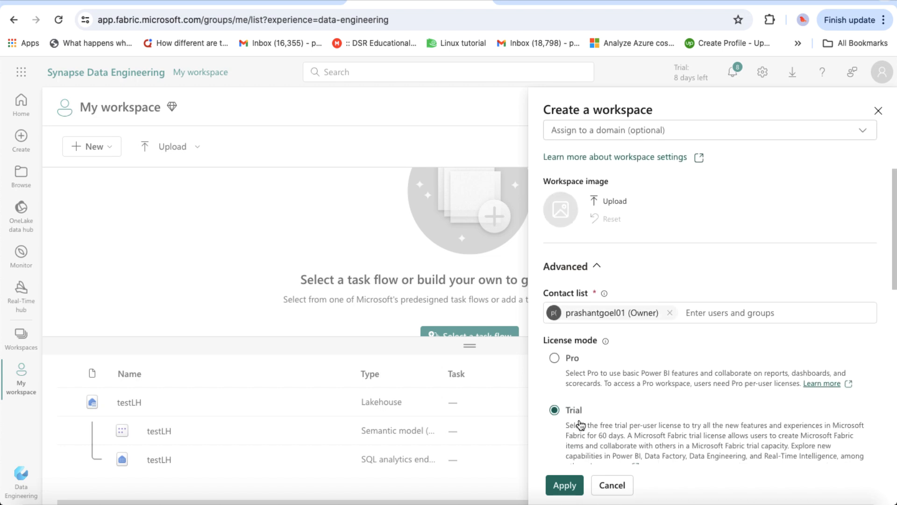
{"action": "scroll", "coordinate": [596, 430], "scroll_direction": "down", "scroll_amount": 2}
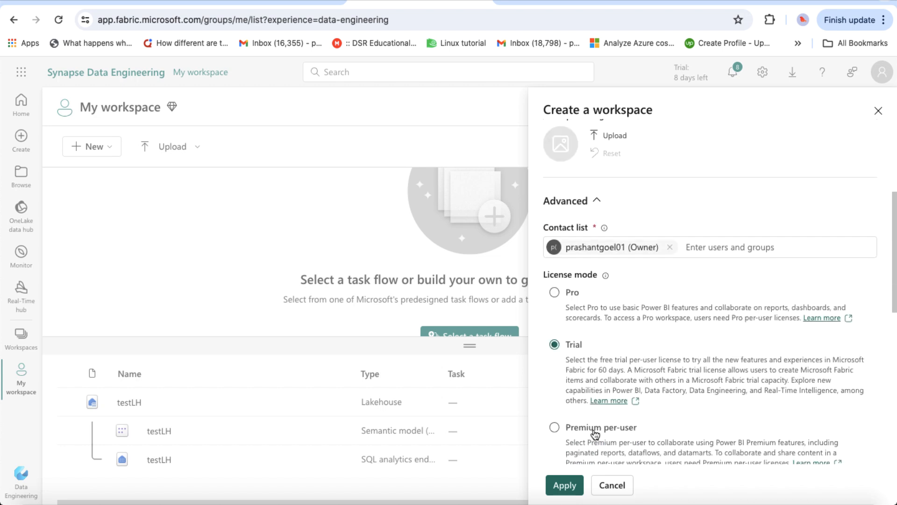
{"action": "left_click", "coordinate": [571, 485]}
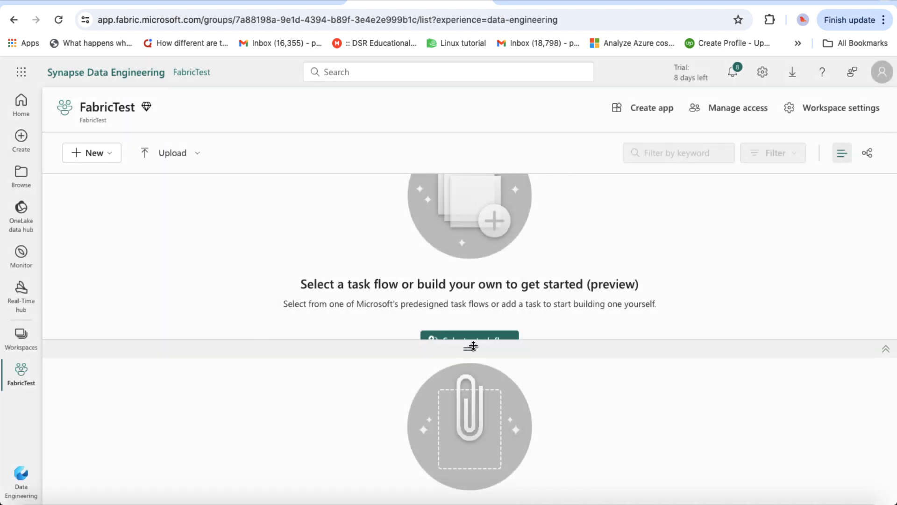
{"action": "left_click_drag", "start_coordinate": [470, 349], "coordinate": [483, 190]}
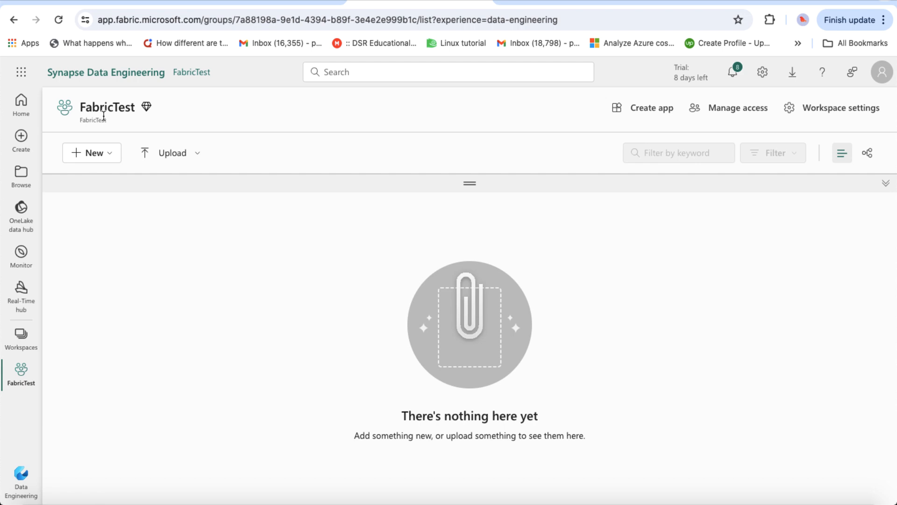
Step: Read the lab's Create a lakehouse section, then go back to the FabricTest workspace
{"action": "left_click", "coordinate": [271, 2]}
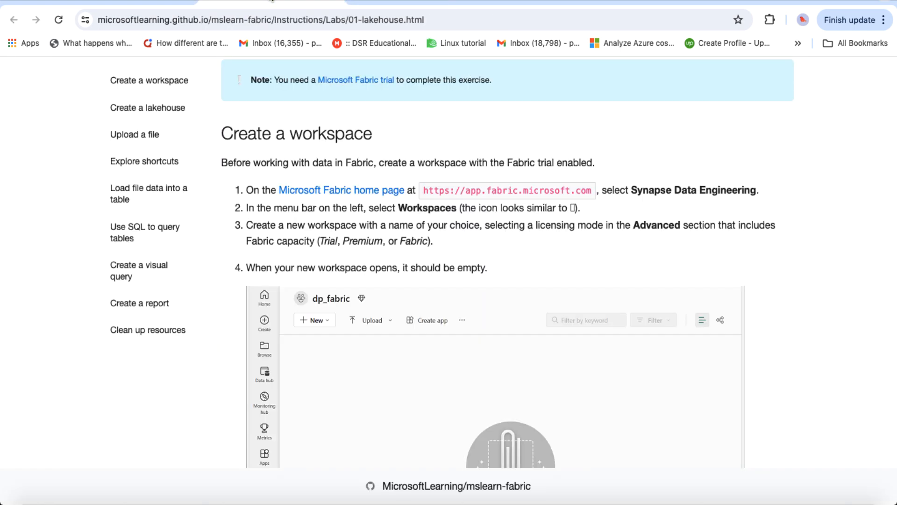
{"action": "scroll", "coordinate": [335, 257], "scroll_direction": "down", "scroll_amount": 10}
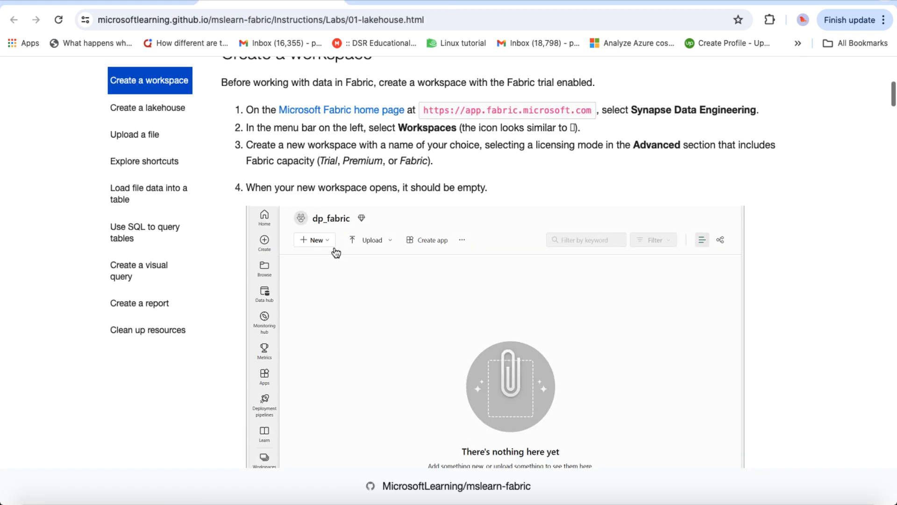
{"action": "scroll", "coordinate": [334, 239], "scroll_direction": "down", "scroll_amount": 3}
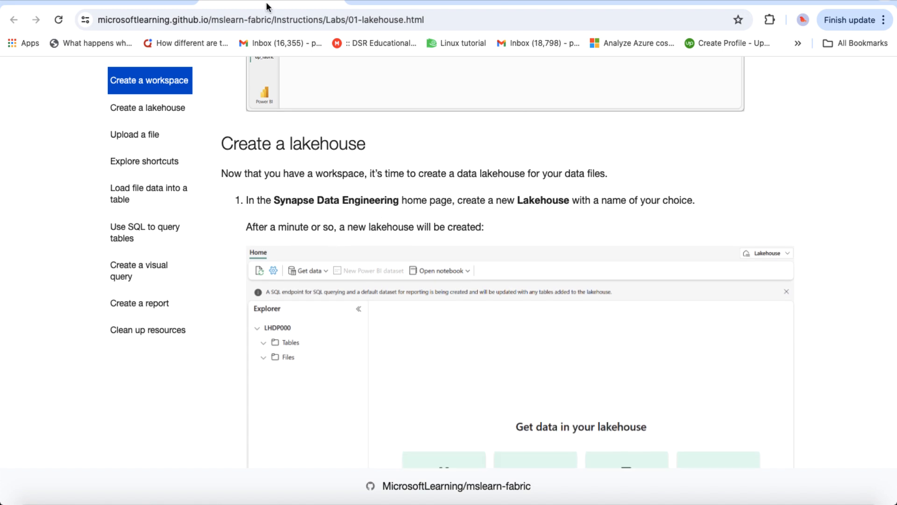
{"action": "left_click", "coordinate": [379, 2]}
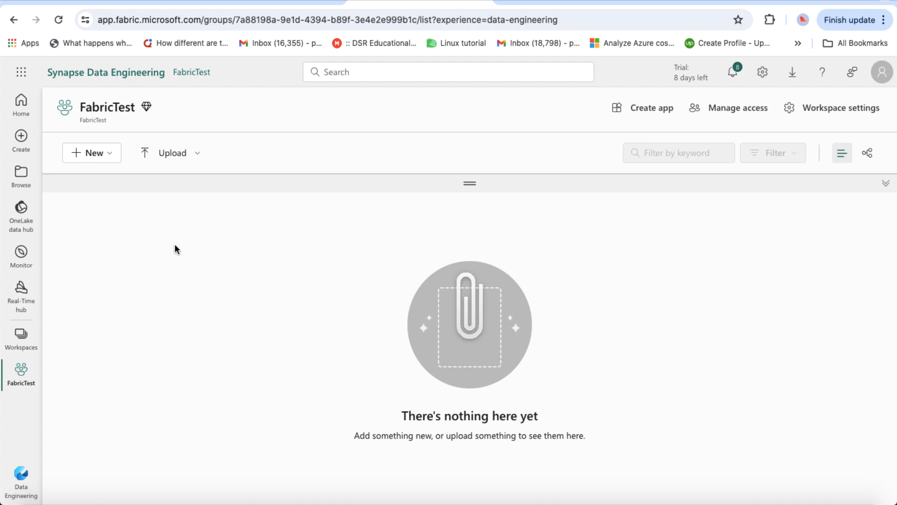
Step: Add a new Lakehouse item named TestLH to FabricTest and open it
{"action": "left_click", "coordinate": [111, 158]}
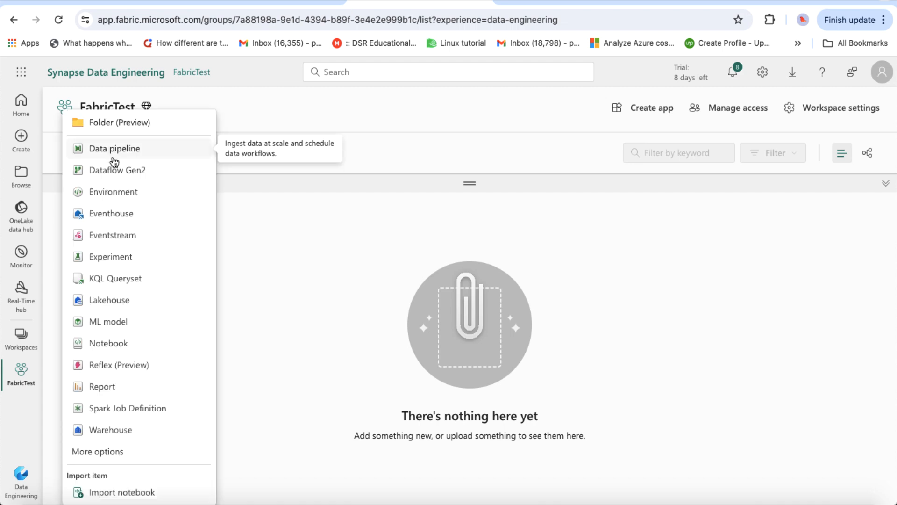
{"action": "left_click", "coordinate": [263, 199]}
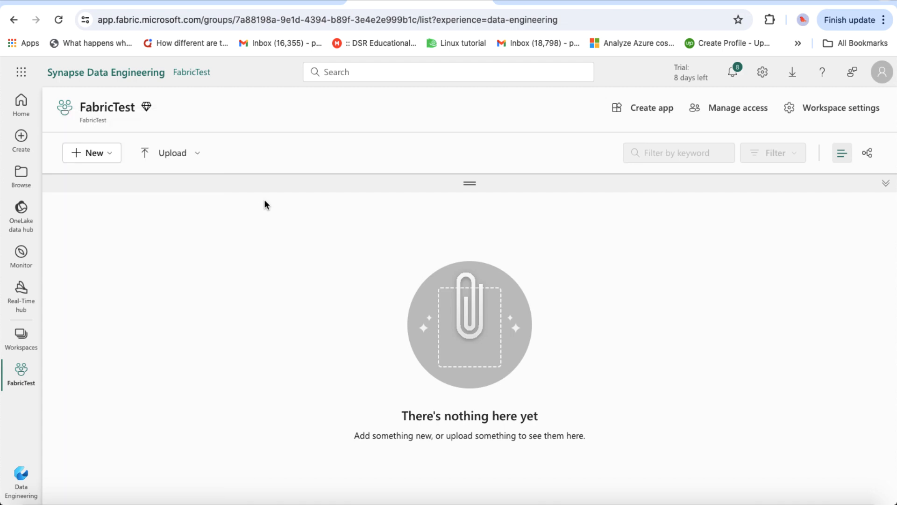
{"action": "left_click", "coordinate": [113, 159]}
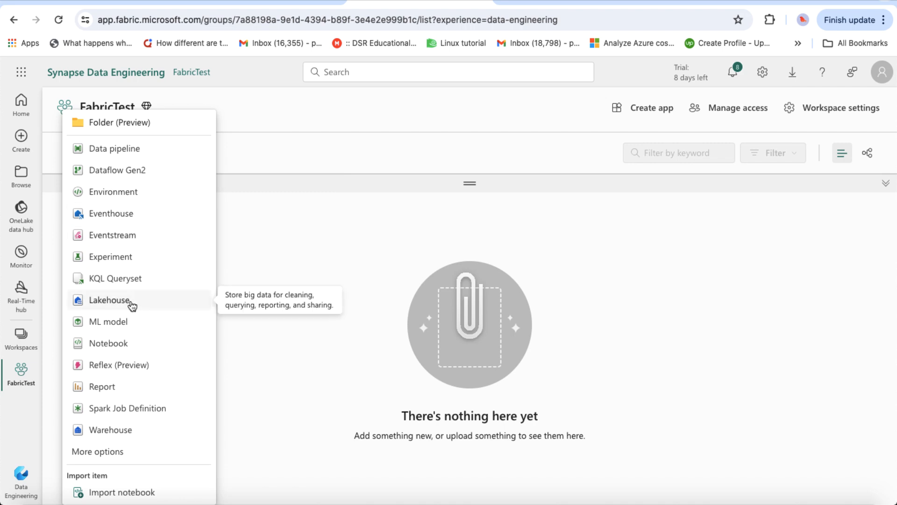
{"action": "left_click", "coordinate": [108, 303]}
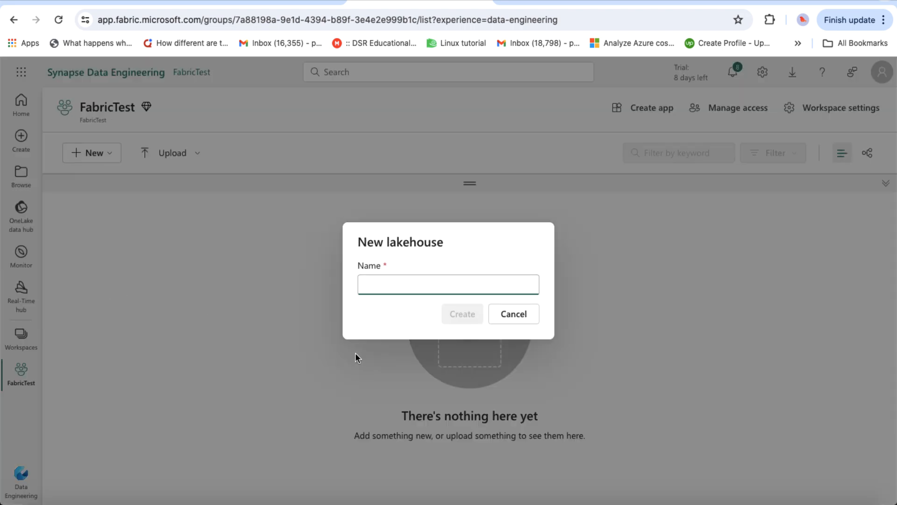
{"action": "type", "text": "TestLH"}
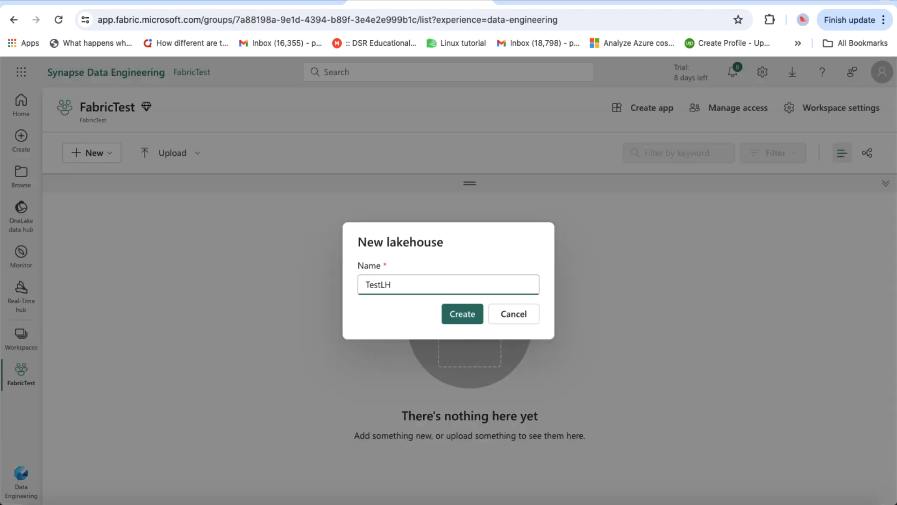
{"action": "left_click", "coordinate": [469, 314]}
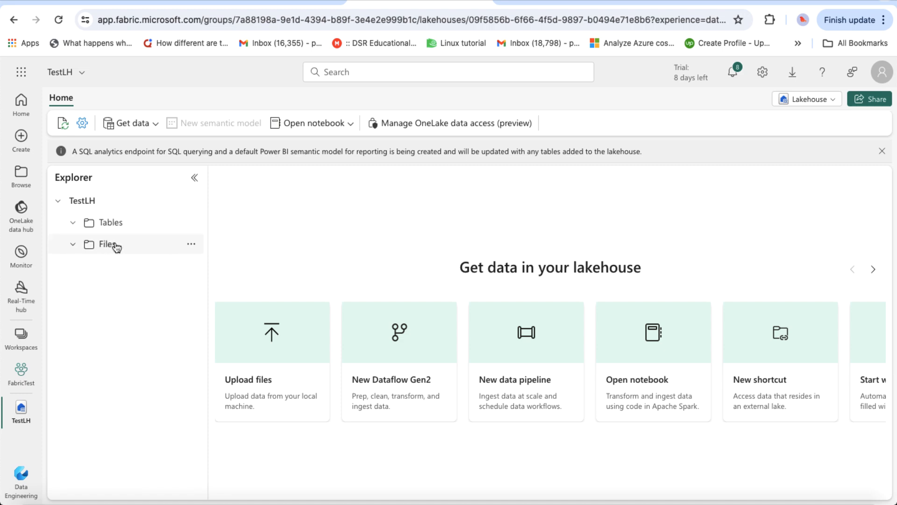
Step: Check the Upload options on TestLH's Files menu without uploading, then return to the lab instructions
{"action": "left_click", "coordinate": [191, 244]}
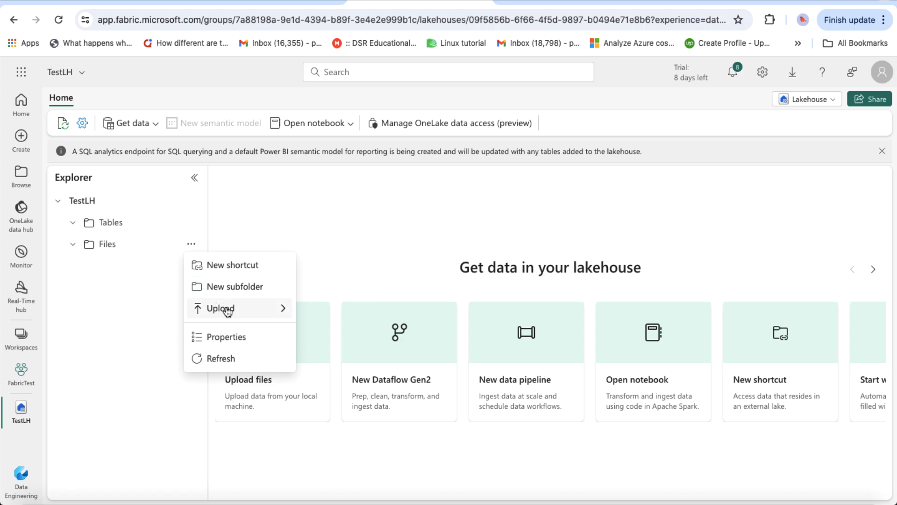
{"action": "mouse_move", "coordinate": [228, 311]}
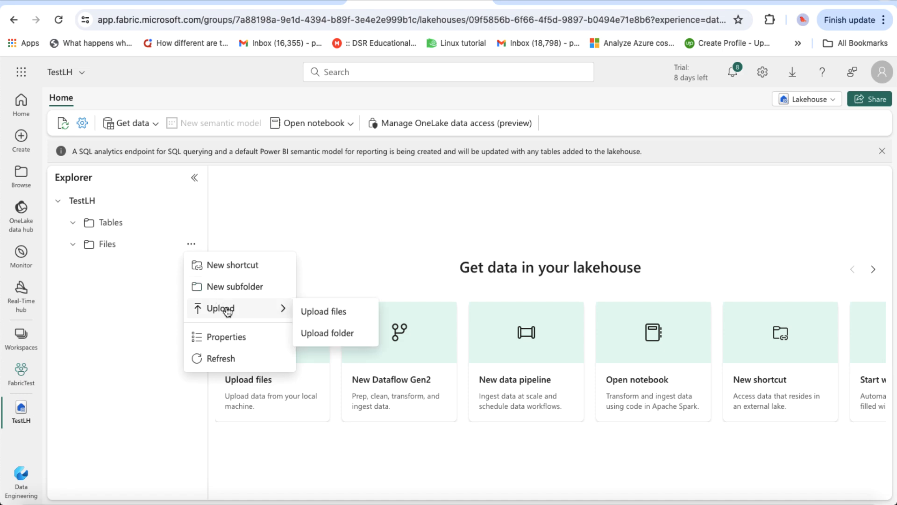
{"action": "left_click", "coordinate": [133, 258]}
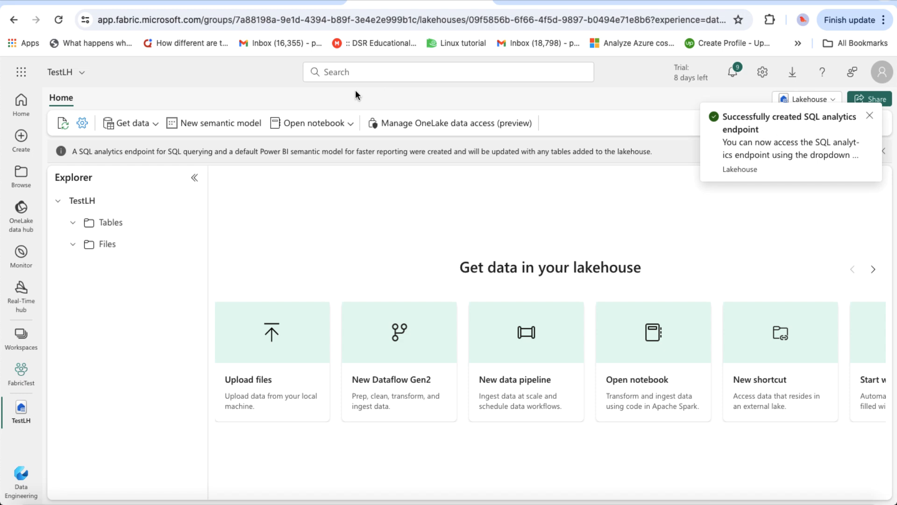
{"action": "left_click", "coordinate": [282, 4]}
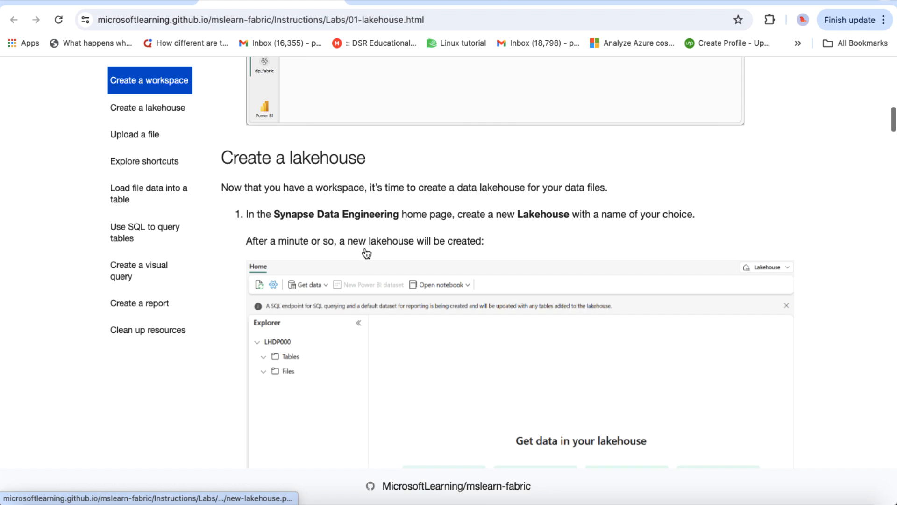
{"action": "scroll", "coordinate": [367, 252], "scroll_direction": "up", "scroll_amount": 10}
Step: Scroll the lab to the Create a lakehouse section and switch back to the TestLH lakehouse
{"action": "scroll", "coordinate": [364, 246], "scroll_direction": "up", "scroll_amount": 5}
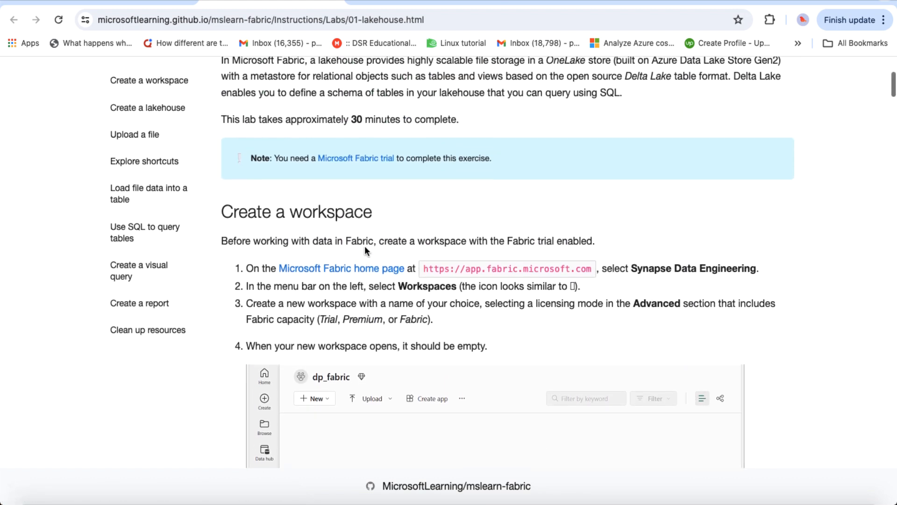
{"action": "scroll", "coordinate": [365, 245], "scroll_direction": "down", "scroll_amount": 8}
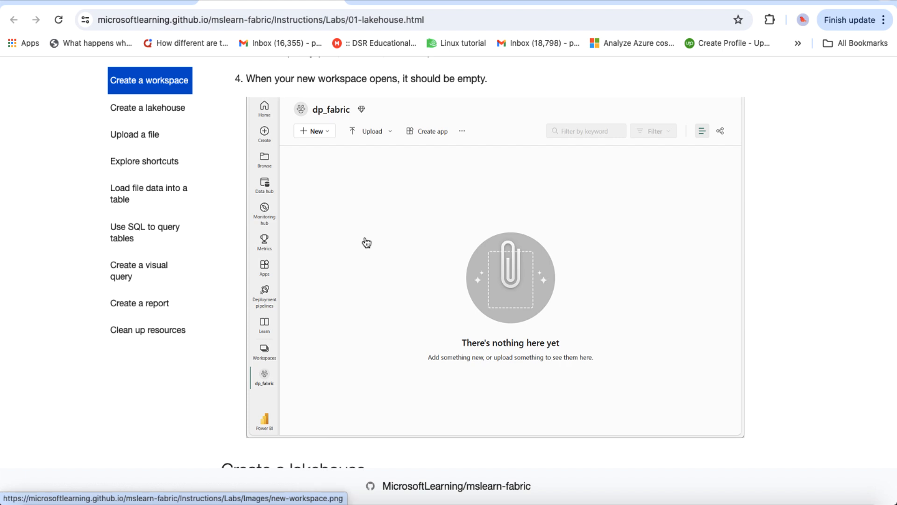
{"action": "scroll", "coordinate": [366, 242], "scroll_direction": "down", "scroll_amount": 3}
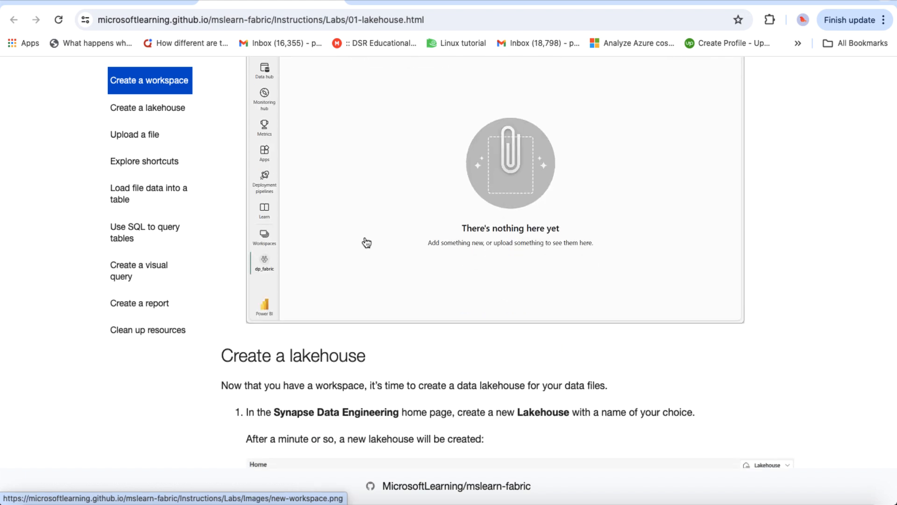
{"action": "scroll", "coordinate": [367, 242], "scroll_direction": "down", "scroll_amount": 6}
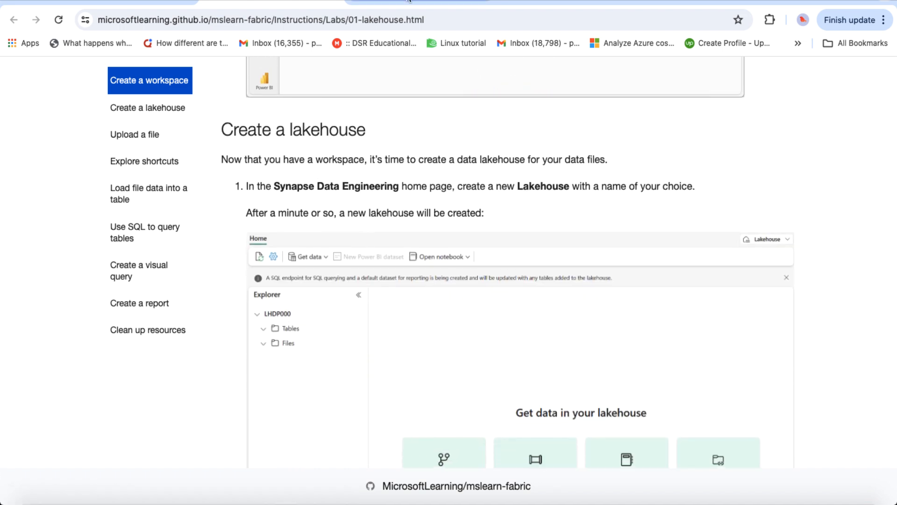
{"action": "left_click", "coordinate": [419, 2]}
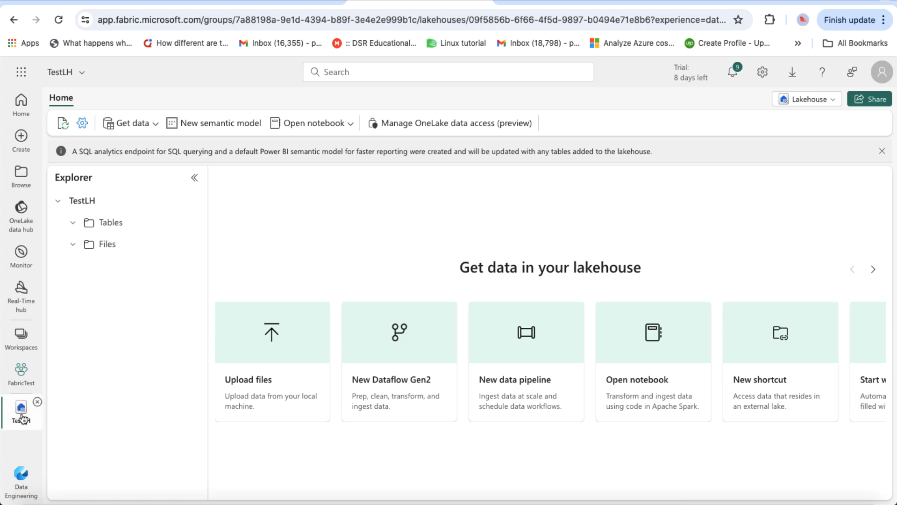
{"action": "left_click", "coordinate": [21, 339]}
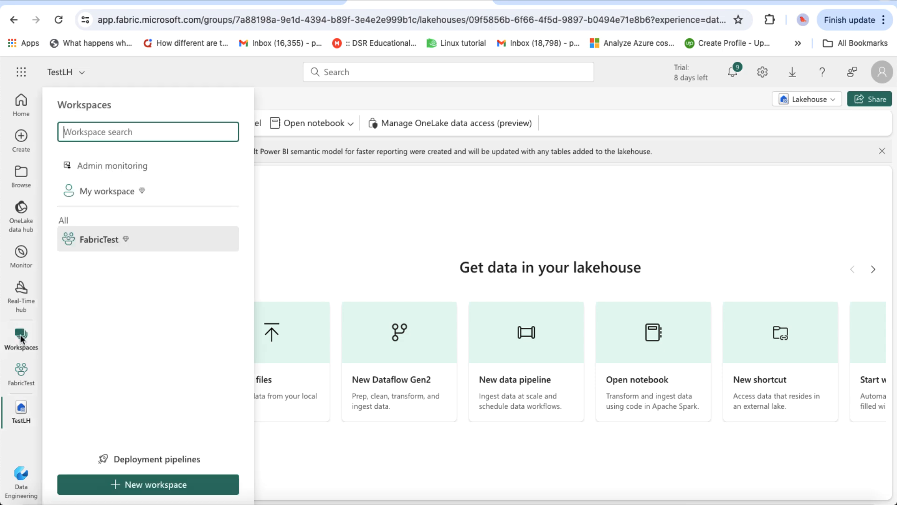
{"action": "left_click", "coordinate": [92, 242]}
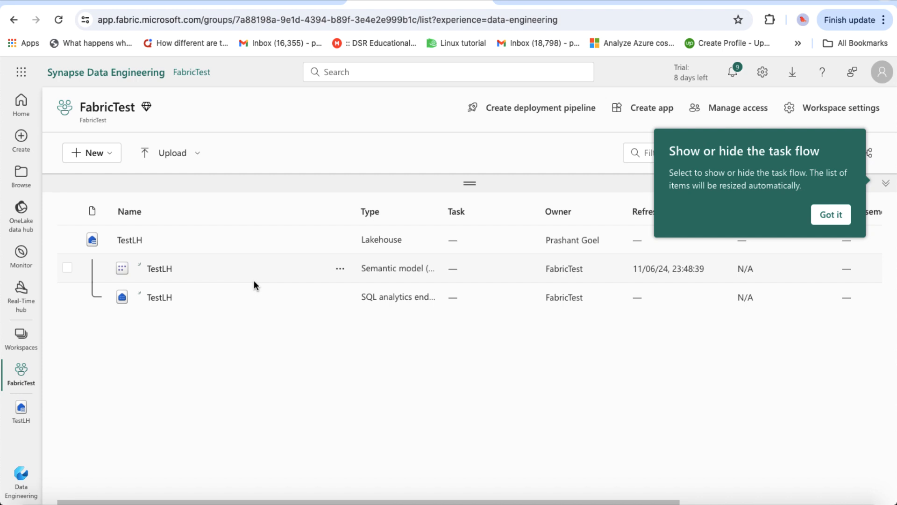
{"action": "left_click", "coordinate": [834, 216]}
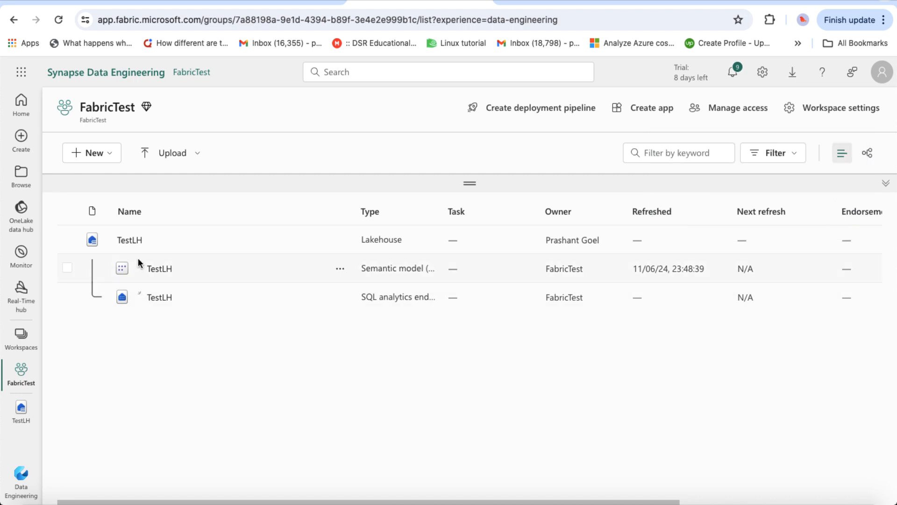
{"action": "left_click", "coordinate": [137, 241]}
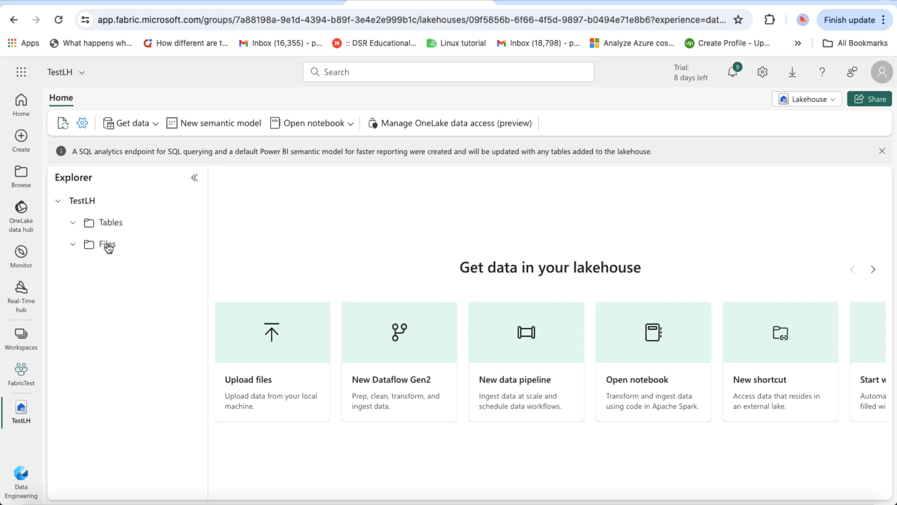
{"action": "mouse_move", "coordinate": [111, 241]}
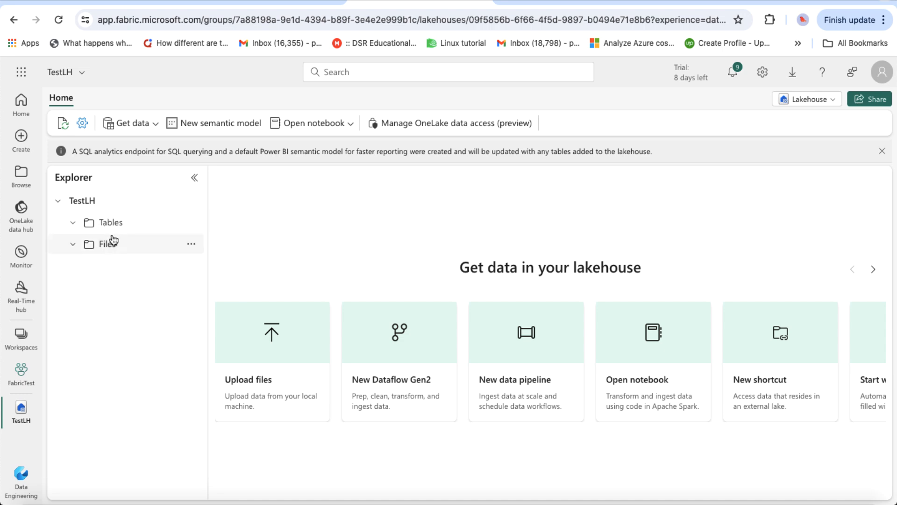
Step: From the Files folder's options menu, create a new subfolder called data
{"action": "left_click", "coordinate": [192, 247]}
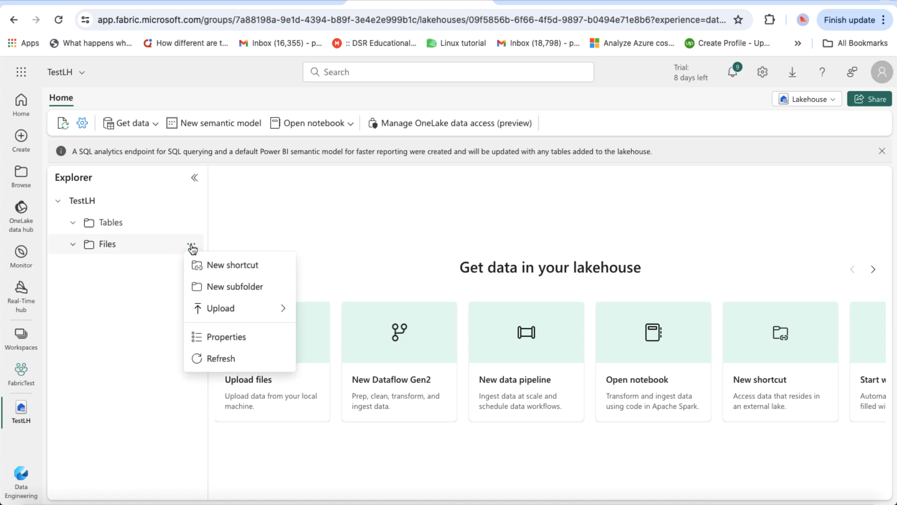
{"action": "left_click", "coordinate": [230, 287]}
{"action": "type", "text": "data"}
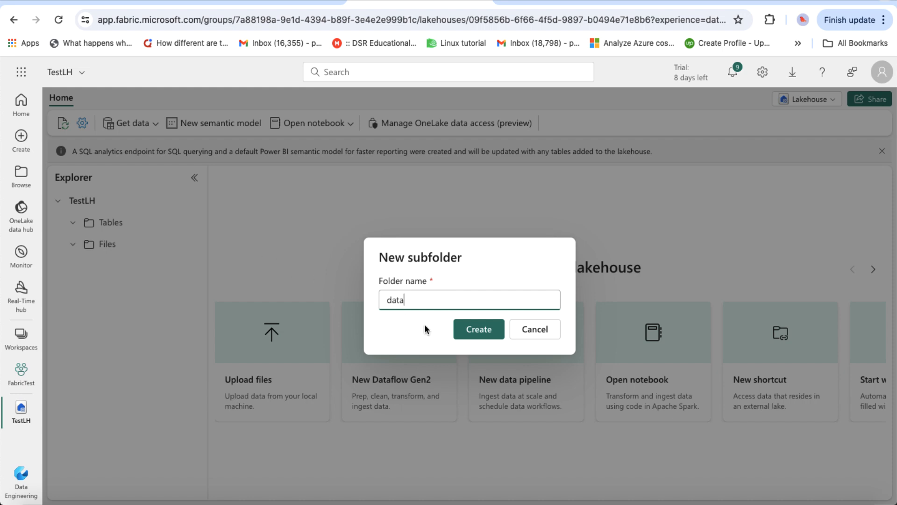
{"action": "left_click", "coordinate": [472, 333]}
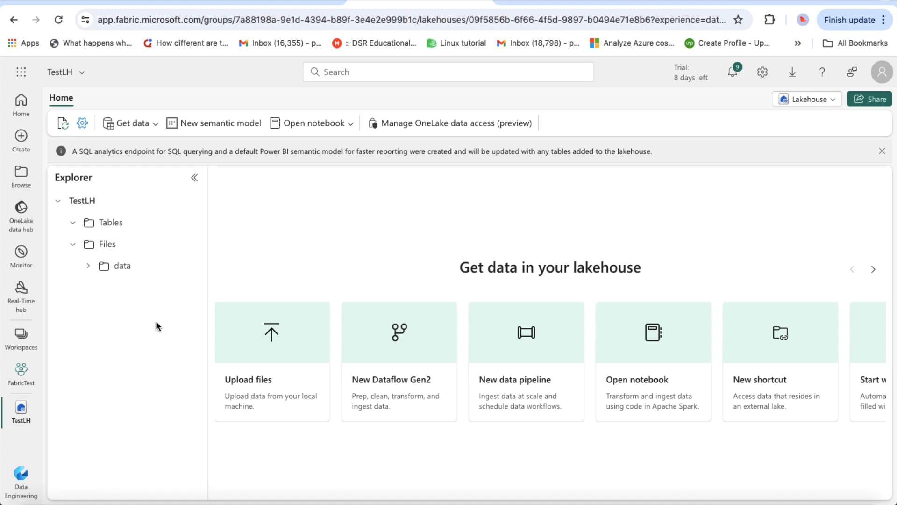
Step: Open the Upload files panel for the data folder, then close it without uploading
{"action": "mouse_move", "coordinate": [124, 270]}
{"action": "left_click", "coordinate": [192, 266]}
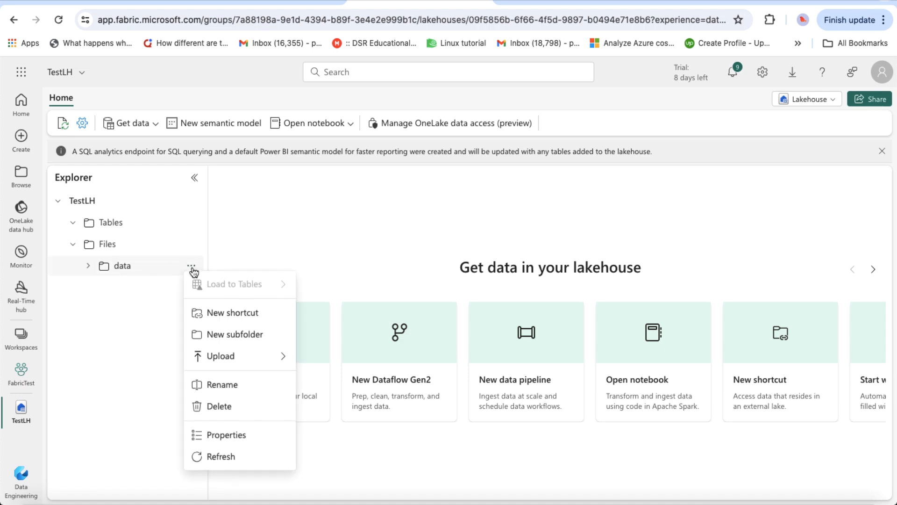
{"action": "mouse_move", "coordinate": [231, 358]}
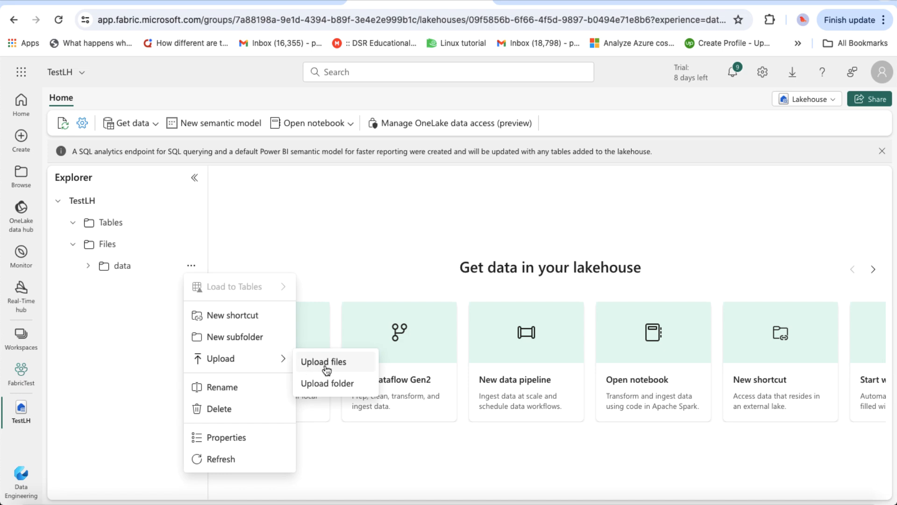
{"action": "left_click", "coordinate": [326, 364]}
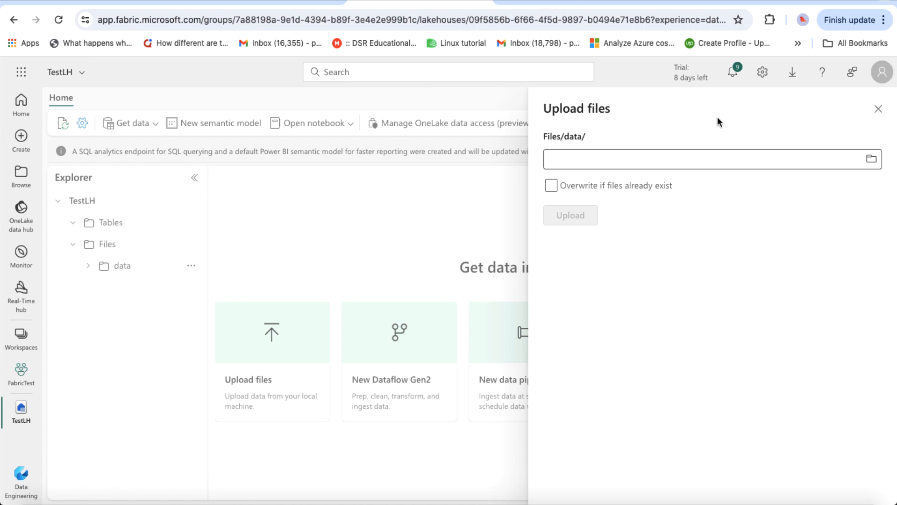
{"action": "left_click", "coordinate": [877, 109]}
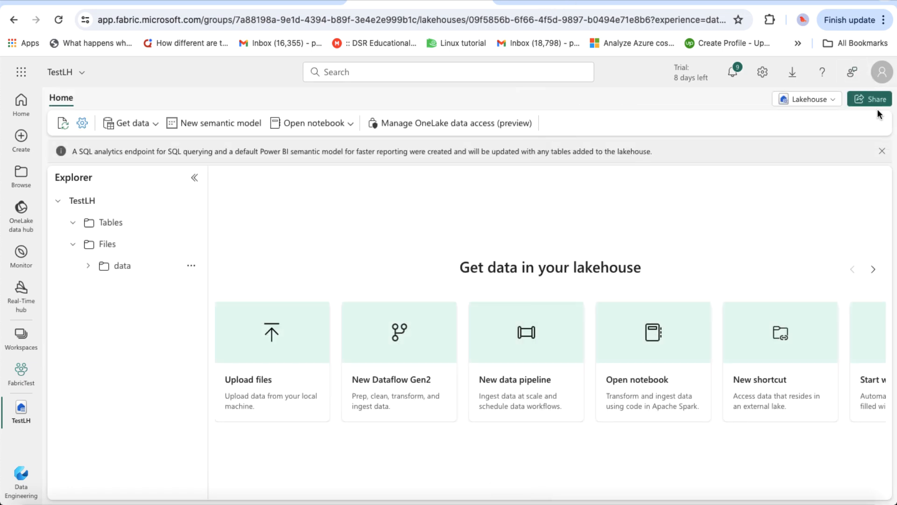
Step: Upload AdventureWorks_Sales_2015.csv into the data folder and close the upload panel
{"action": "left_click", "coordinate": [191, 267]}
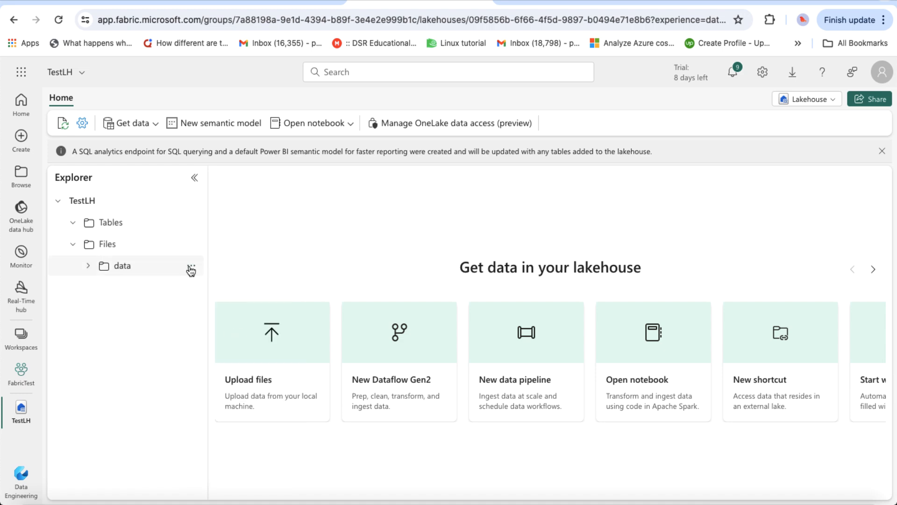
{"action": "left_click", "coordinate": [191, 267]}
{"action": "mouse_move", "coordinate": [233, 365]}
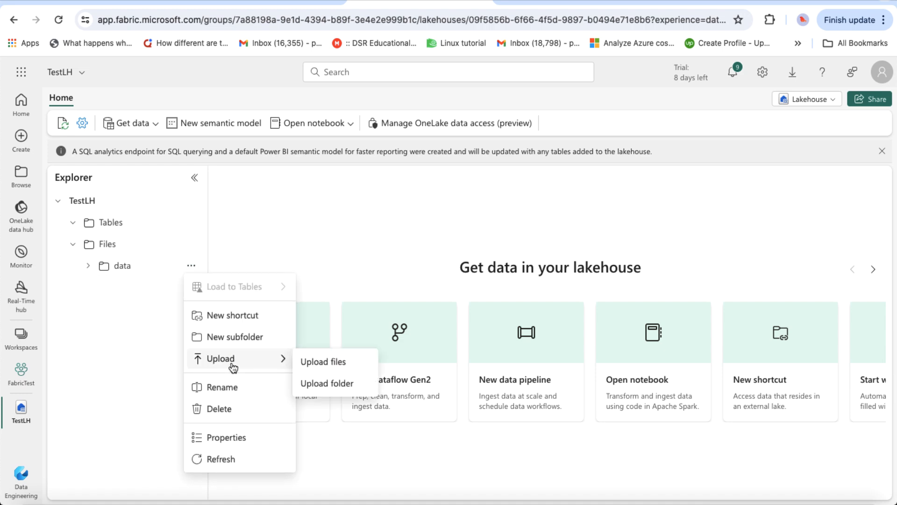
{"action": "left_click", "coordinate": [322, 364]}
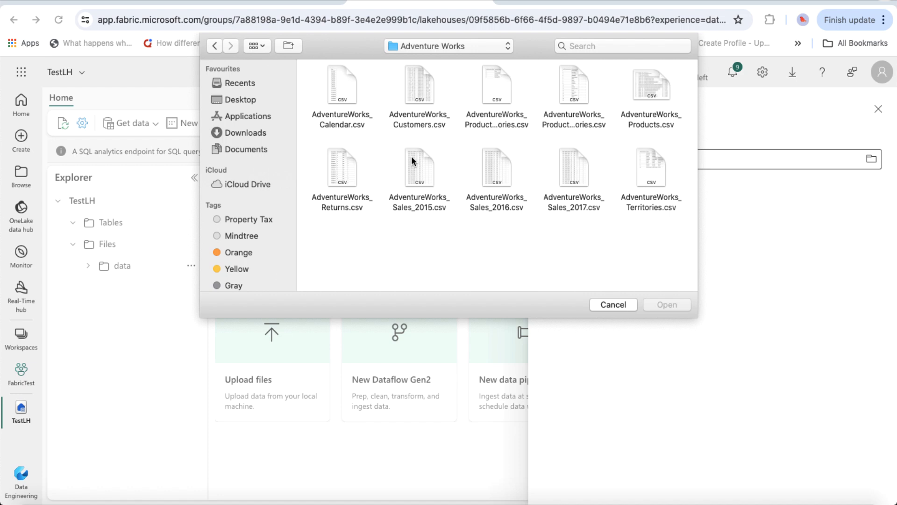
{"action": "left_click", "coordinate": [419, 170]}
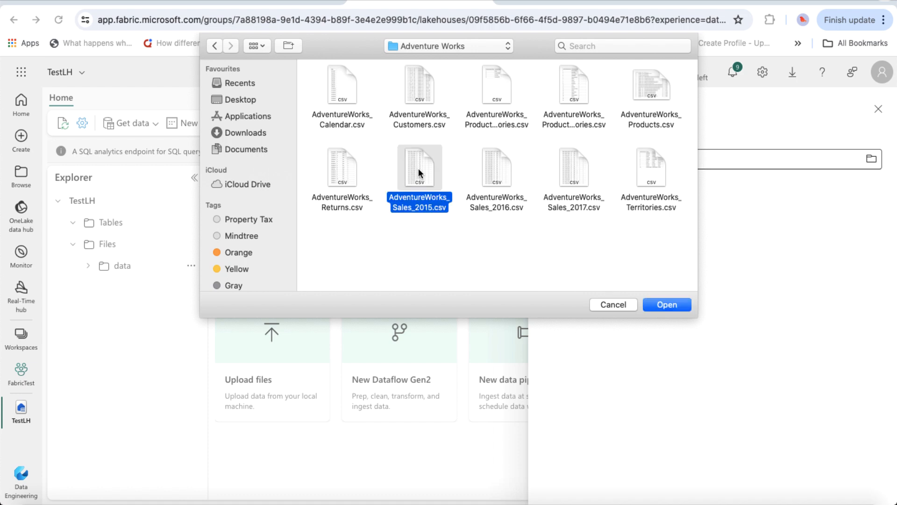
{"action": "left_click", "coordinate": [667, 305]}
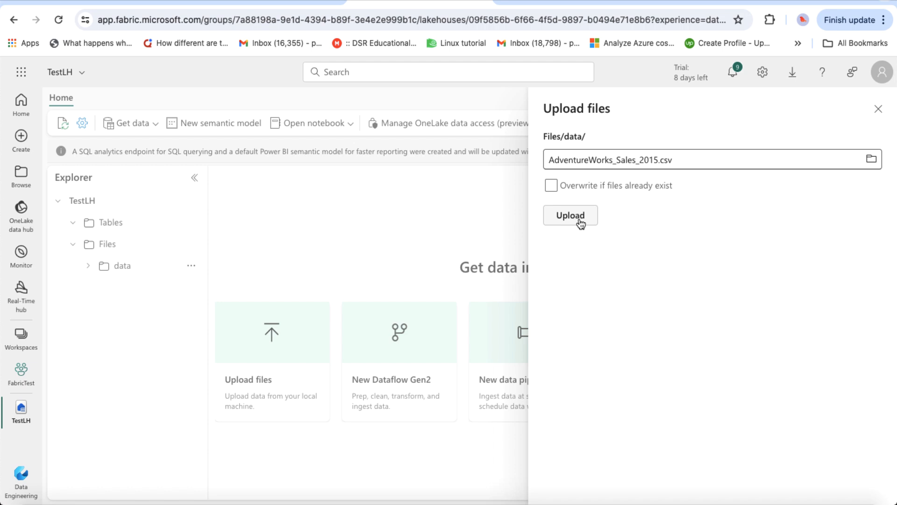
{"action": "left_click", "coordinate": [579, 219]}
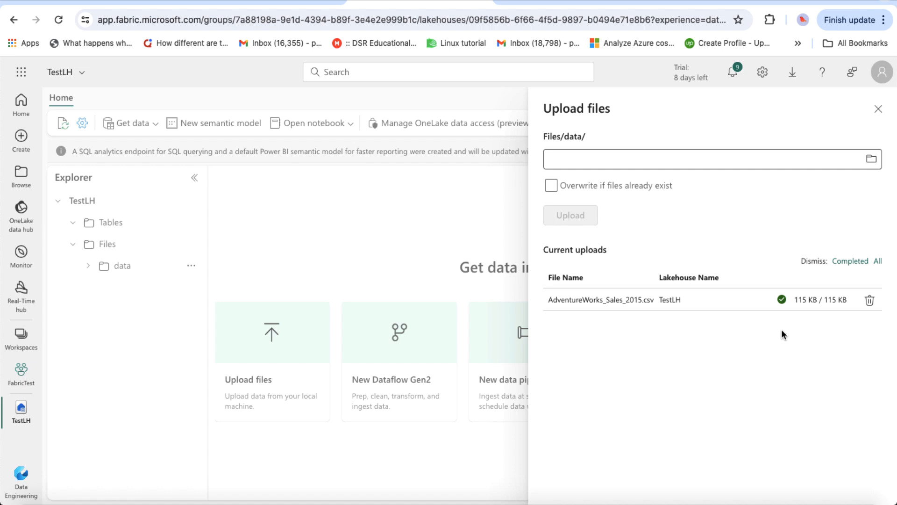
{"action": "left_click", "coordinate": [878, 109]}
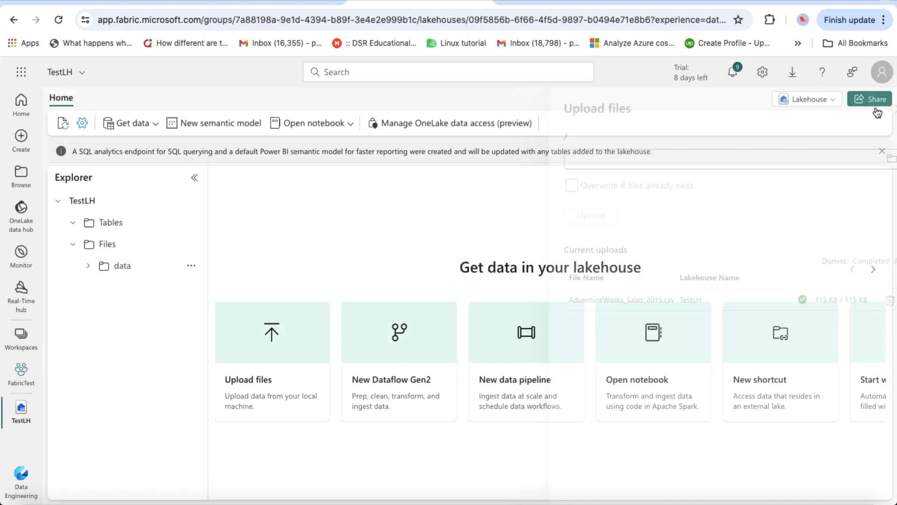
Step: List the data folder and check the sales CSV's properties: 115 KB, dated 6/11/2024
{"action": "left_click", "coordinate": [120, 270]}
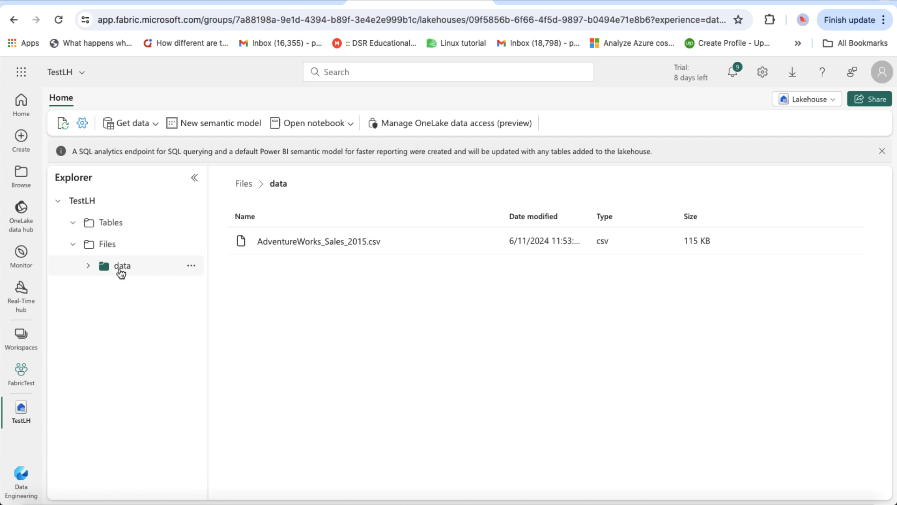
{"action": "left_click", "coordinate": [488, 243]}
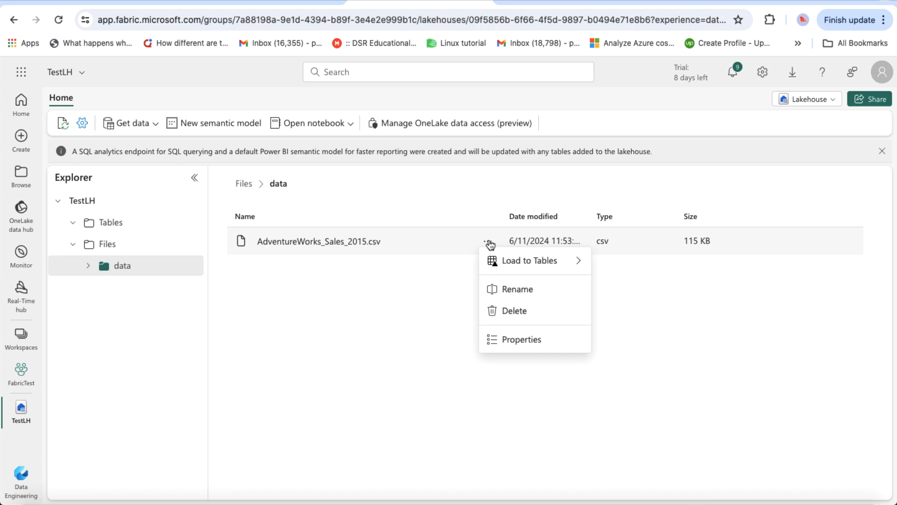
{"action": "left_click", "coordinate": [515, 340]}
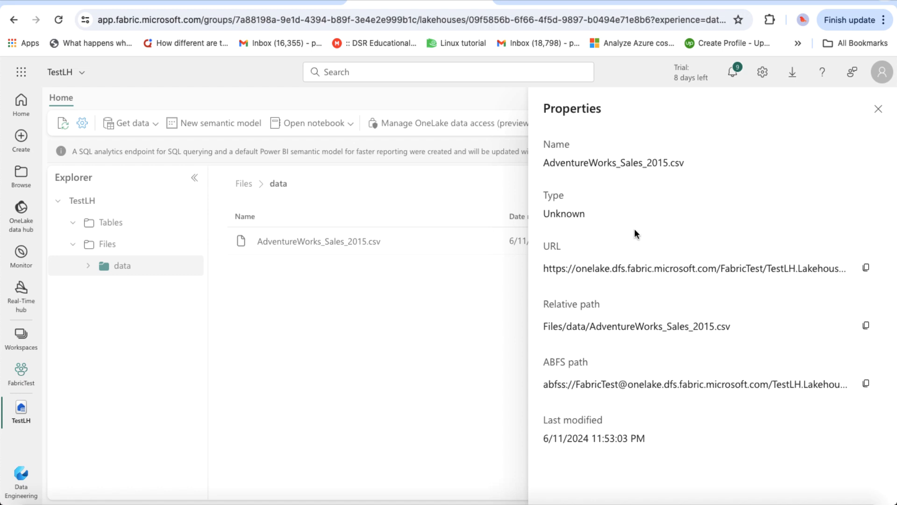
{"action": "left_click", "coordinate": [514, 314]}
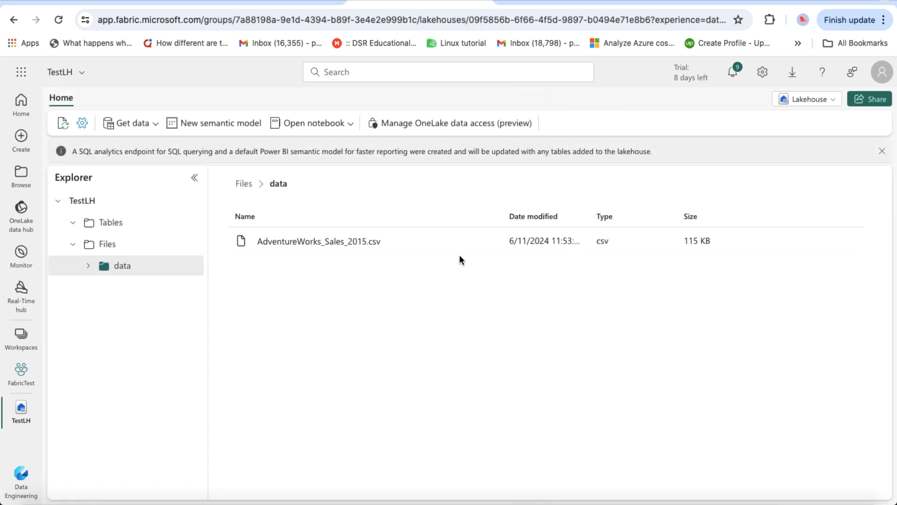
{"action": "mouse_move", "coordinate": [487, 247]}
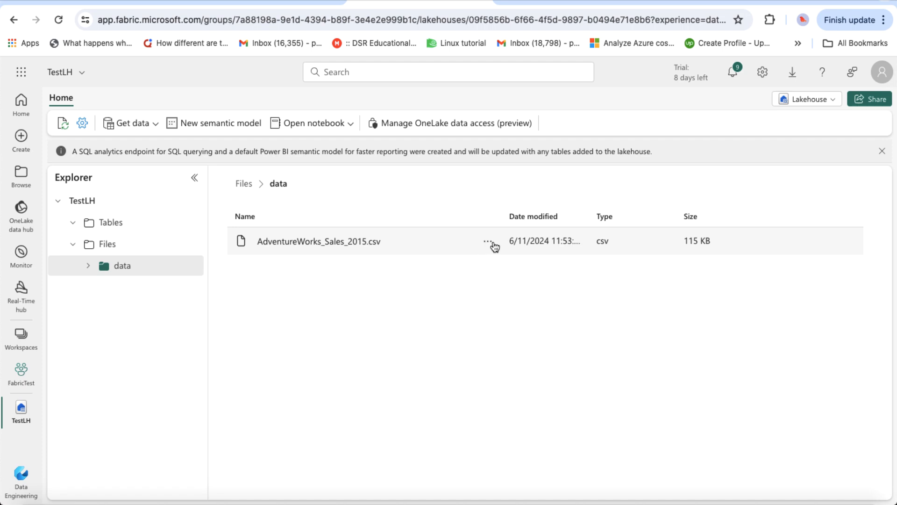
{"action": "left_click", "coordinate": [493, 246]}
Step: Load AdventureWorks_Sales_2015.csv into a new table, replacing the default name with Sales_2015
{"action": "mouse_move", "coordinate": [509, 265]}
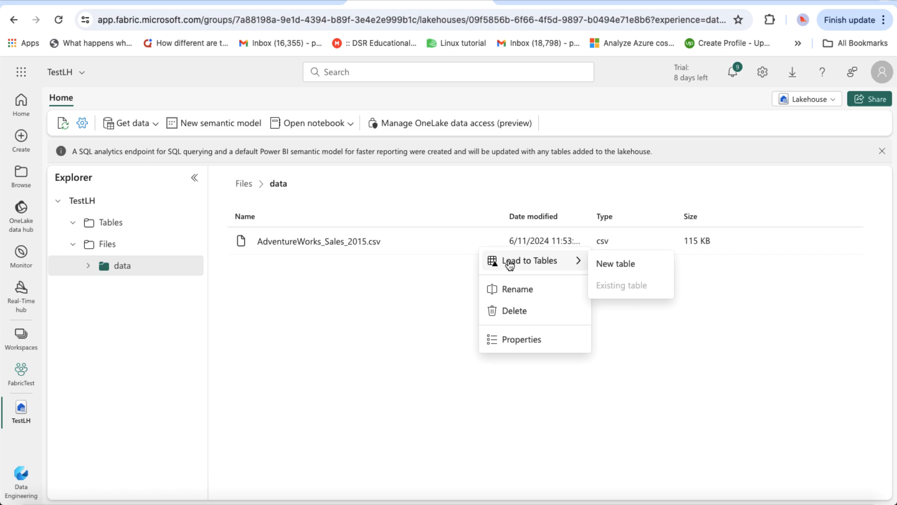
{"action": "left_click", "coordinate": [609, 265]}
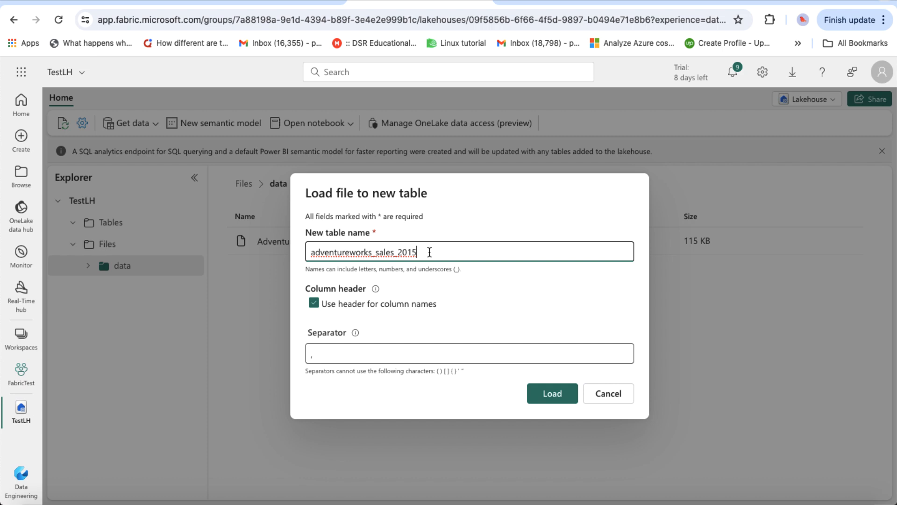
{"action": "left_click_drag", "start_coordinate": [430, 252], "coordinate": [300, 253]}
{"action": "type", "text": "Sales"}
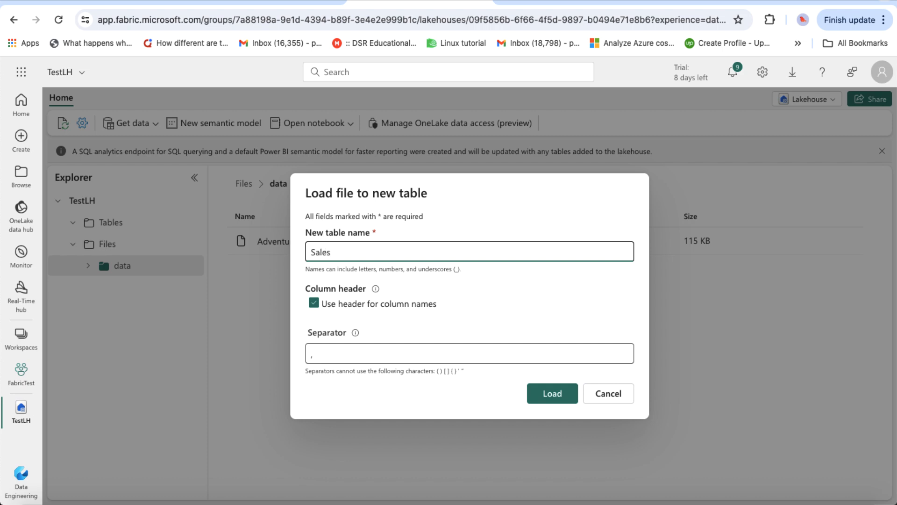
{"action": "type", "text": "_2015"}
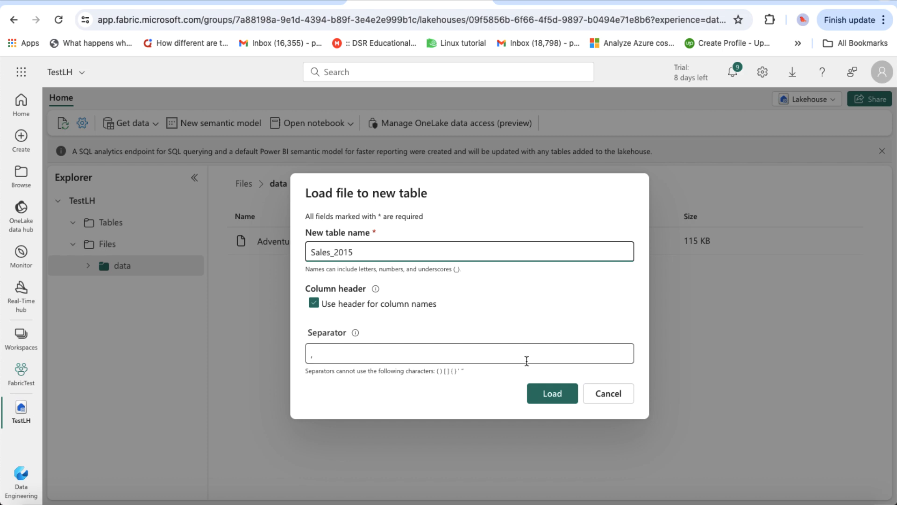
{"action": "left_click", "coordinate": [560, 400]}
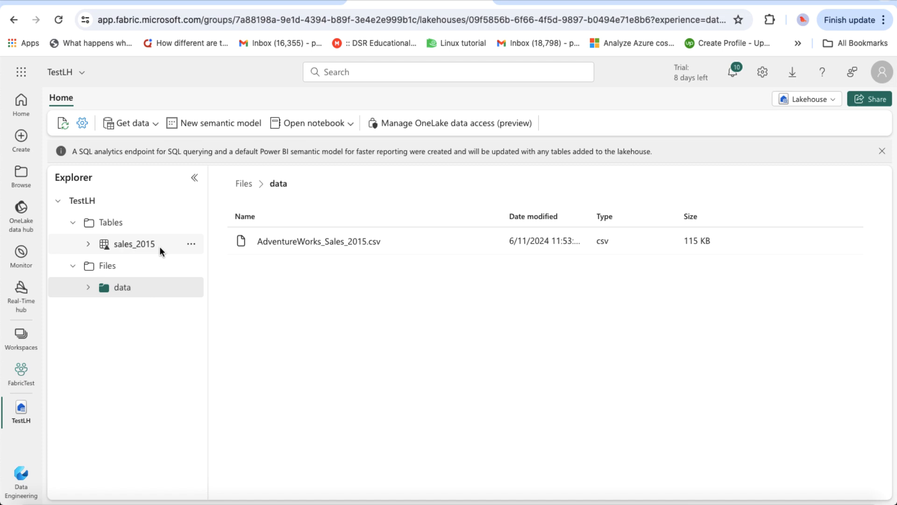
Step: Preview the first 1,000 rows of sales_2015 and expand it to list its 8 columns
{"action": "left_click", "coordinate": [134, 244]}
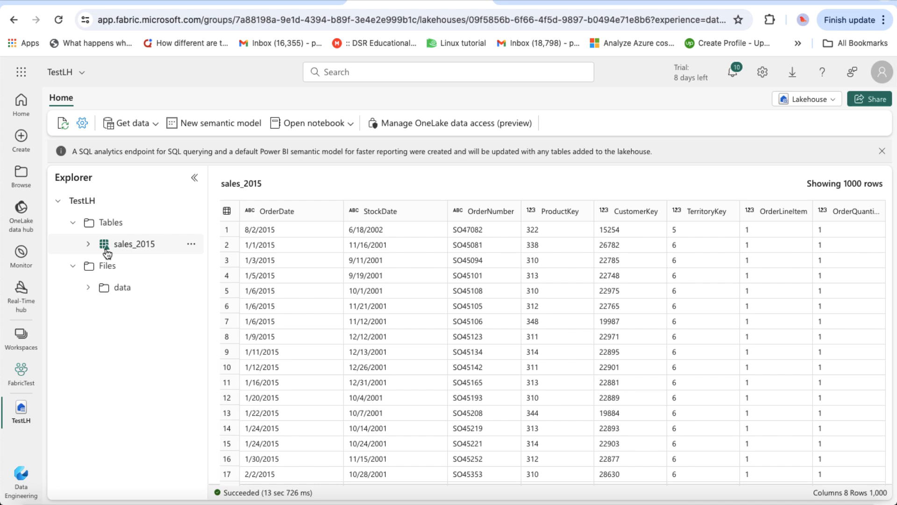
{"action": "left_click", "coordinate": [140, 243]}
{"action": "scroll", "coordinate": [441, 296], "scroll_direction": "down", "scroll_amount": 5}
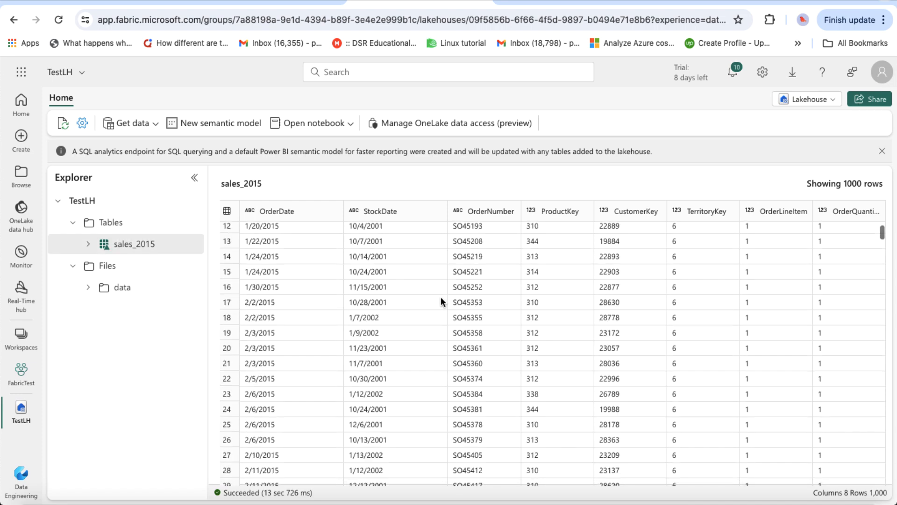
{"action": "scroll", "coordinate": [441, 296], "scroll_direction": "down", "scroll_amount": 5}
{"action": "scroll", "coordinate": [441, 296], "scroll_direction": "up", "scroll_amount": 10}
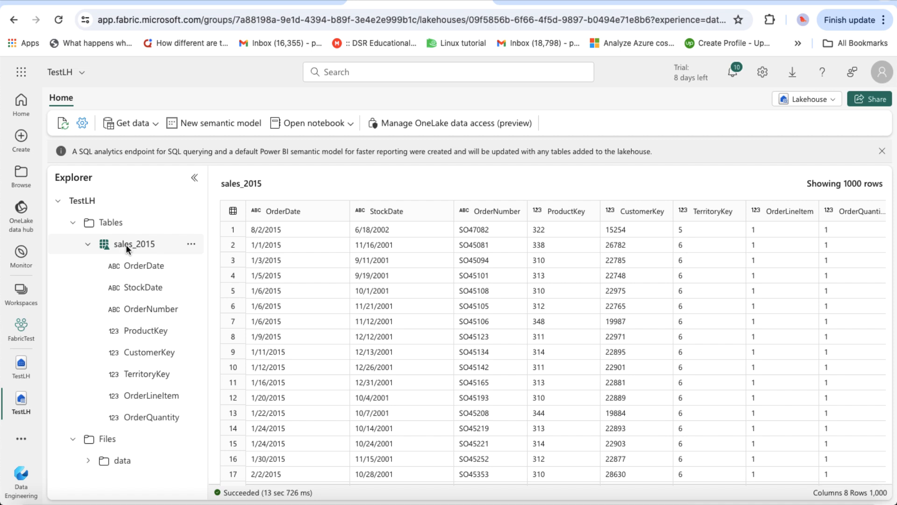
{"action": "left_click", "coordinate": [125, 243]}
{"action": "left_click", "coordinate": [192, 246]}
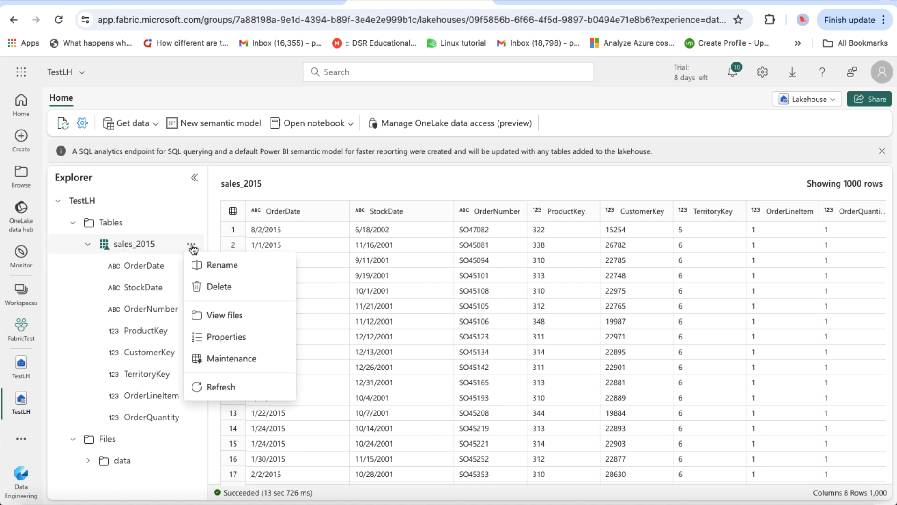
Step: Inspect the parquet file and _delta_log folder behind sales_2015, then go back to the lab instructions
{"action": "left_click", "coordinate": [232, 317]}
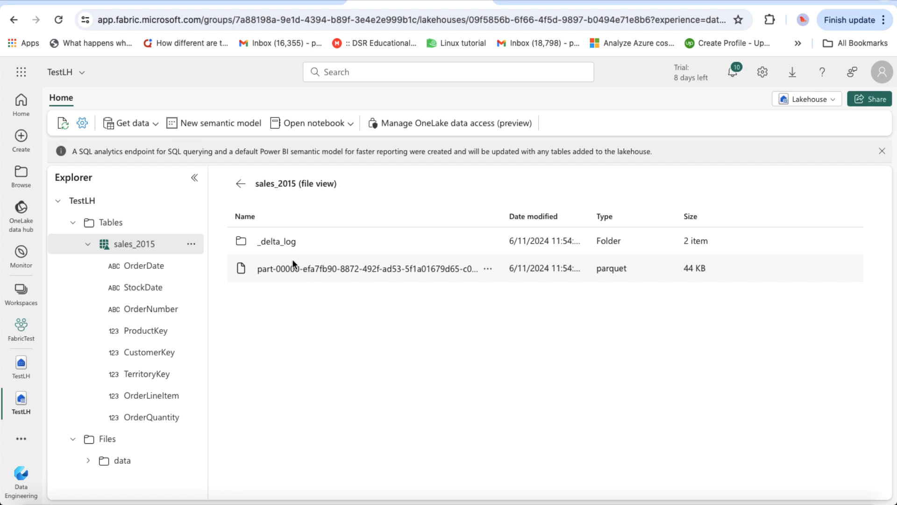
{"action": "left_click", "coordinate": [279, 244]}
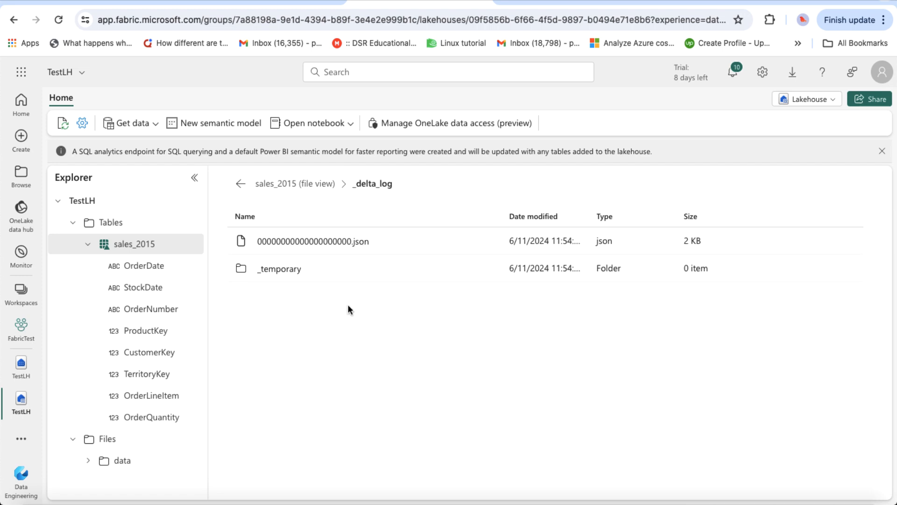
{"action": "left_click", "coordinate": [241, 185]}
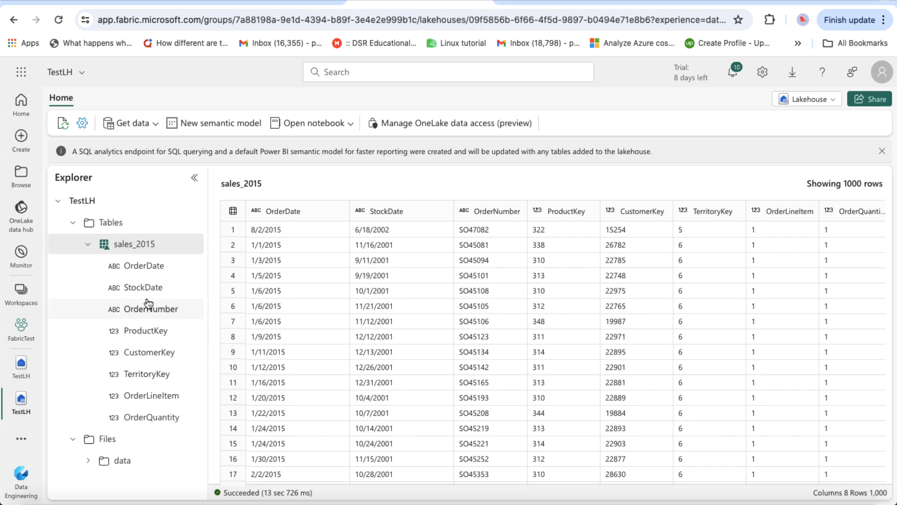
{"action": "left_click", "coordinate": [263, 0]}
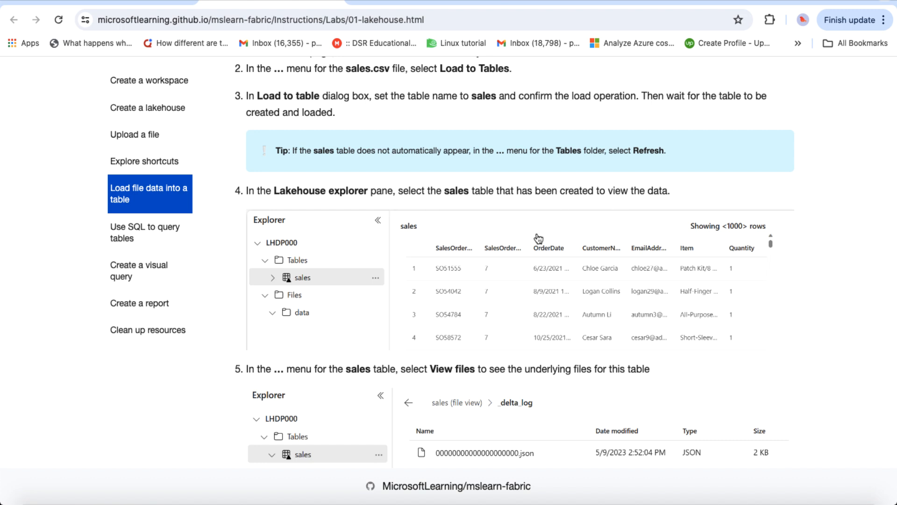
Step: Read down the lab page to the Use SQL to query tables section, then return to Fabric
{"action": "scroll", "coordinate": [353, 358], "scroll_direction": "down", "scroll_amount": 2}
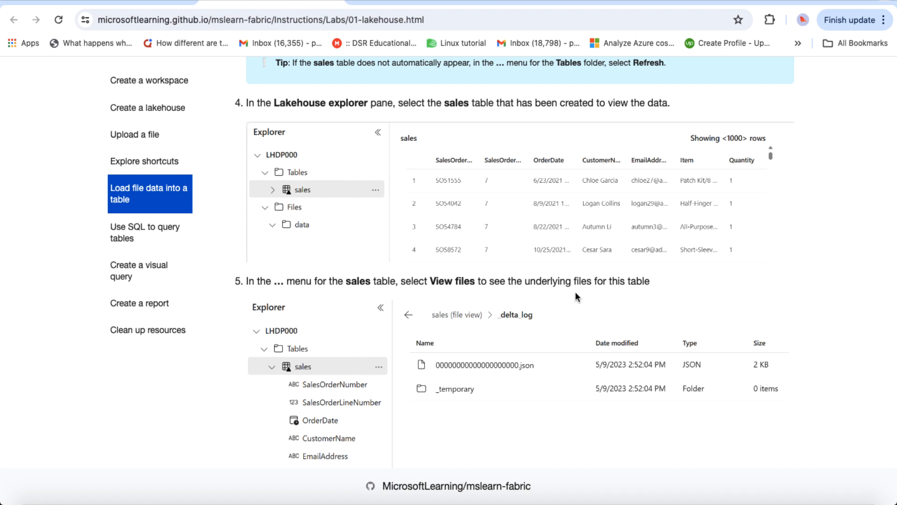
{"action": "scroll", "coordinate": [576, 292], "scroll_direction": "down", "scroll_amount": 3}
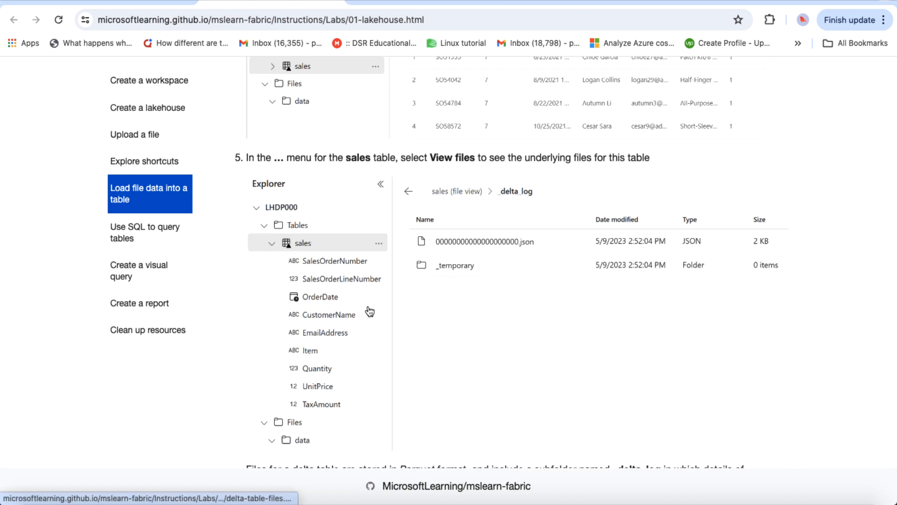
{"action": "scroll", "coordinate": [423, 341], "scroll_direction": "down", "scroll_amount": 1}
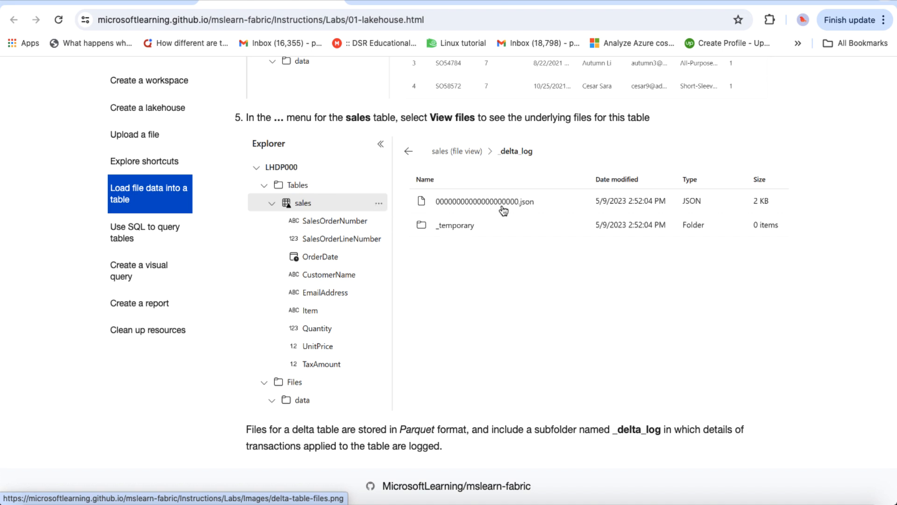
{"action": "scroll", "coordinate": [444, 336], "scroll_direction": "down", "scroll_amount": 2}
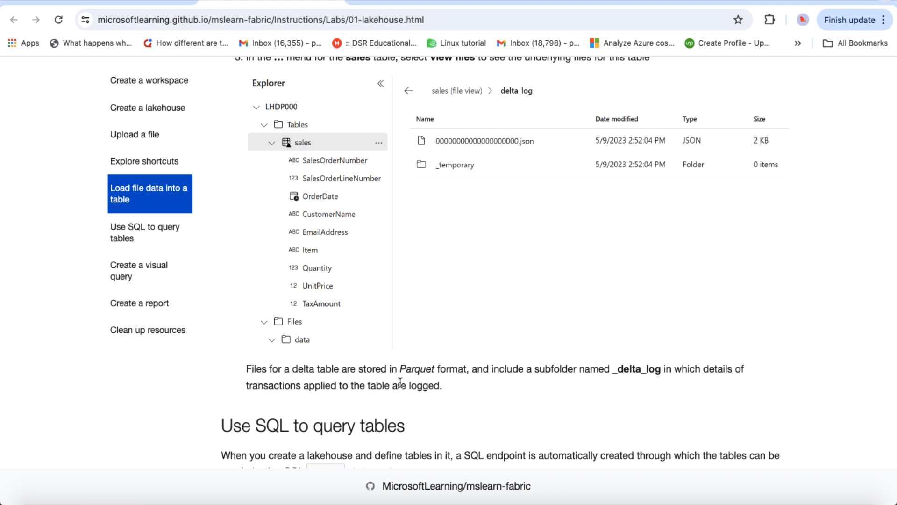
{"action": "scroll", "coordinate": [458, 415], "scroll_direction": "down", "scroll_amount": 5}
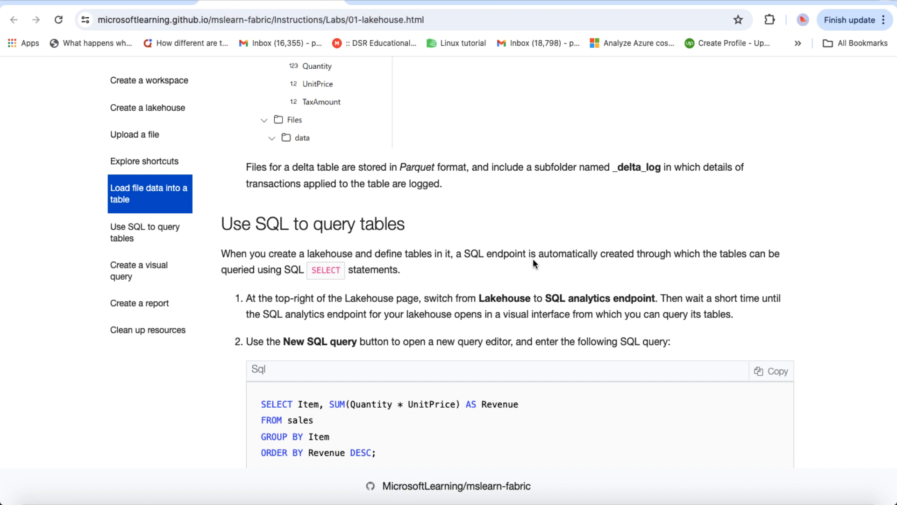
{"action": "scroll", "coordinate": [533, 259], "scroll_direction": "down", "scroll_amount": 2}
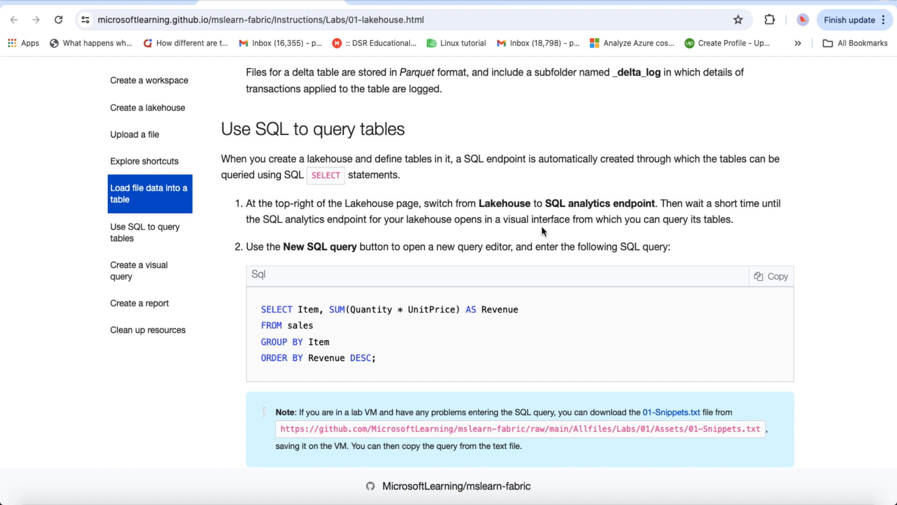
{"action": "left_click", "coordinate": [406, 2]}
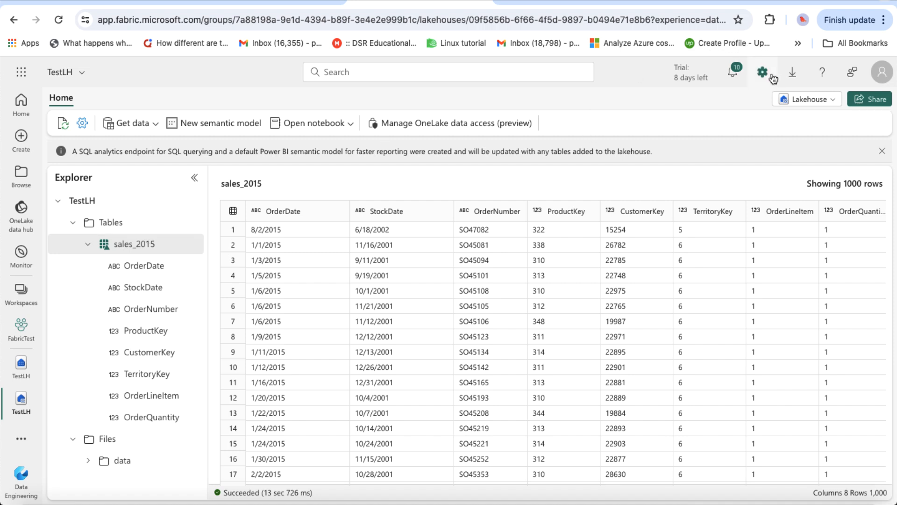
Step: Switch TestLH to its SQL analytics endpoint and start a new SQL query
{"action": "left_click", "coordinate": [812, 100]}
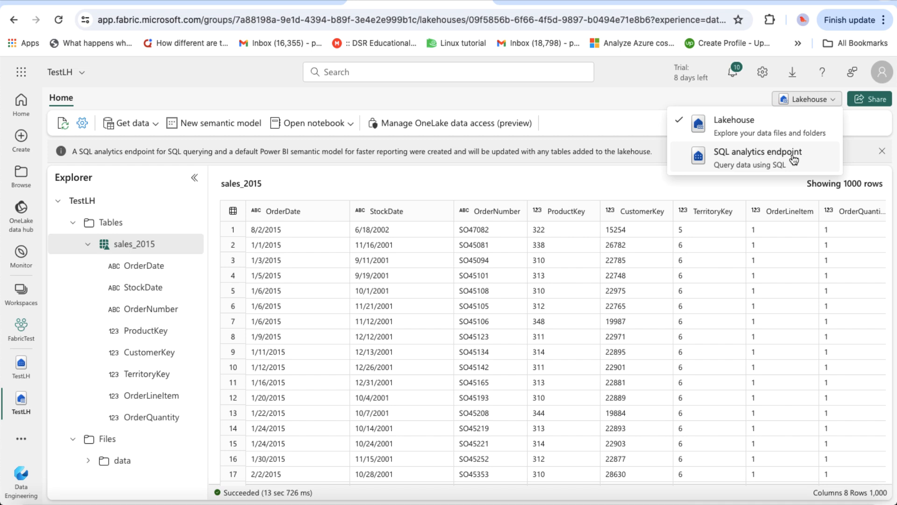
{"action": "left_click", "coordinate": [706, 162]}
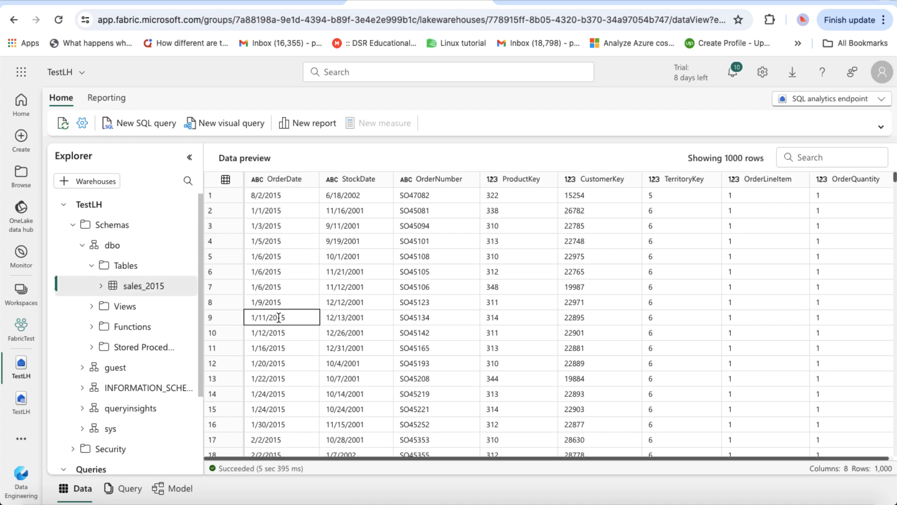
{"action": "left_click", "coordinate": [137, 126]}
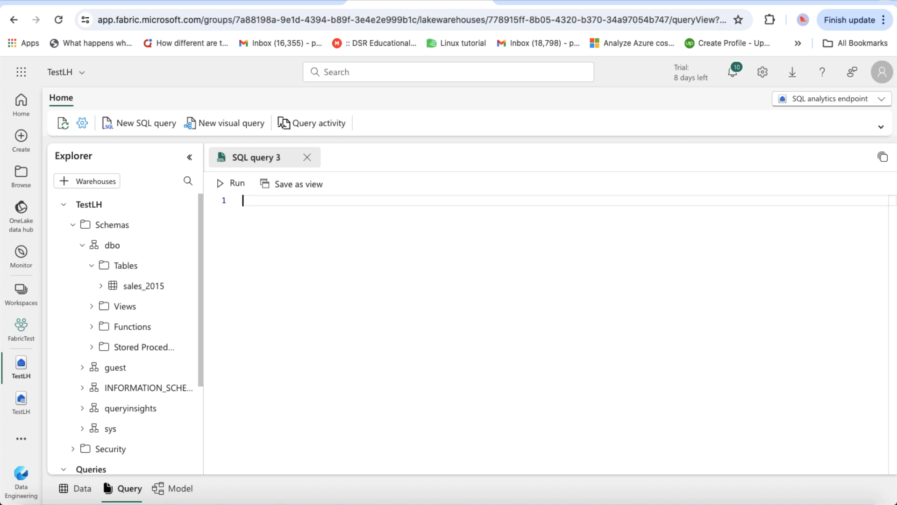
Step: Run 'select * from sales_2015', then cancel the running query
{"action": "type", "text": "select * from"}
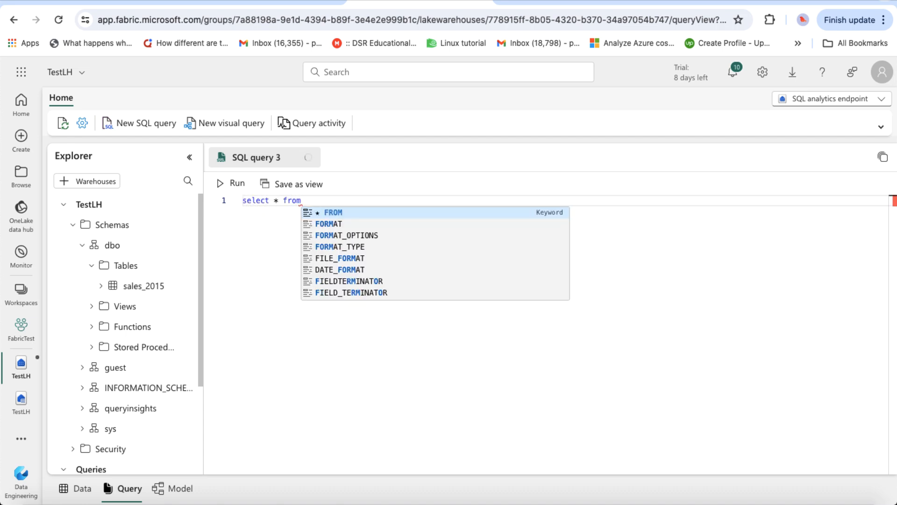
{"action": "type", "text": " sale"}
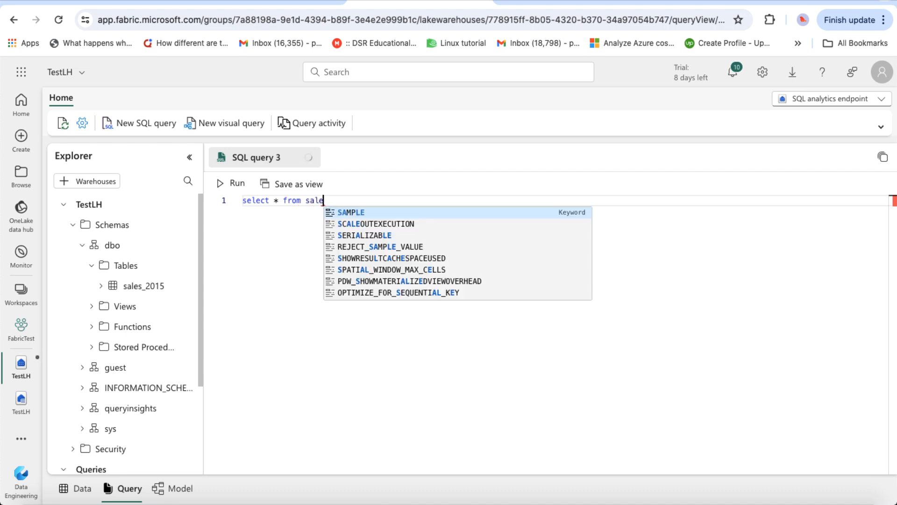
{"action": "type", "text": "s_2015"}
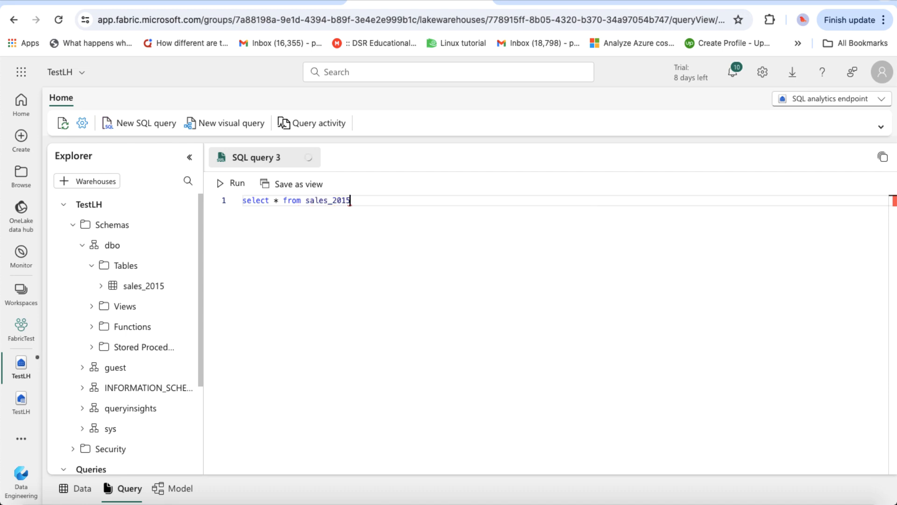
{"action": "left_click", "coordinate": [223, 186]}
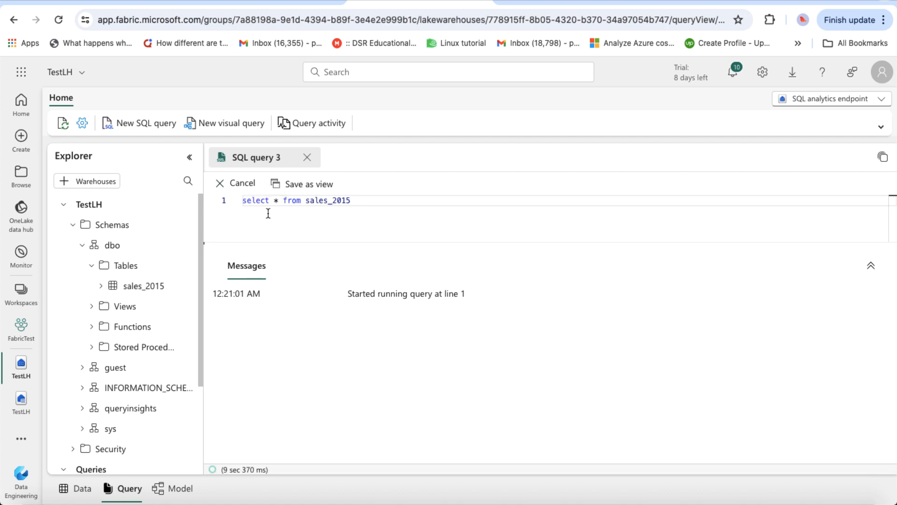
{"action": "left_click", "coordinate": [220, 194]}
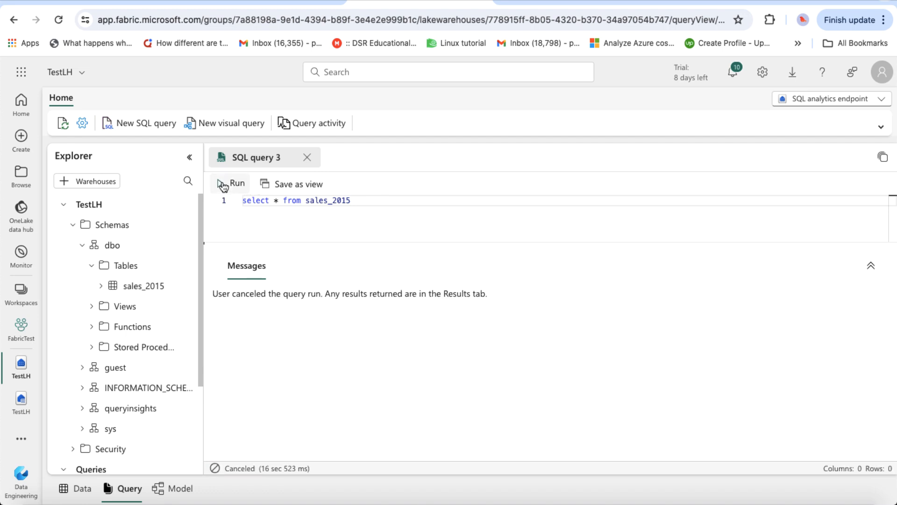
Step: Change the query to 'select count(*) from sales_2015' and run it
{"action": "left_click", "coordinate": [278, 200]}
{"action": "key", "text": "BackSpace"}
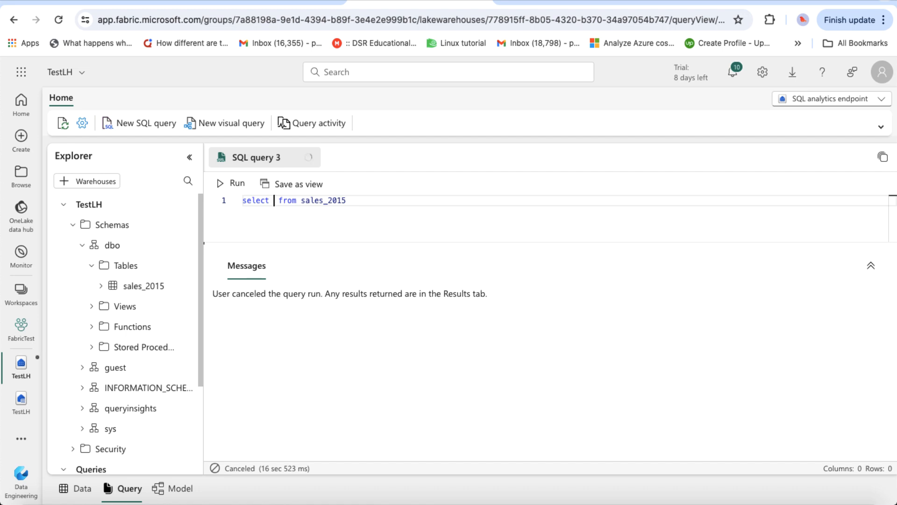
{"action": "type", "text": "count(*)"}
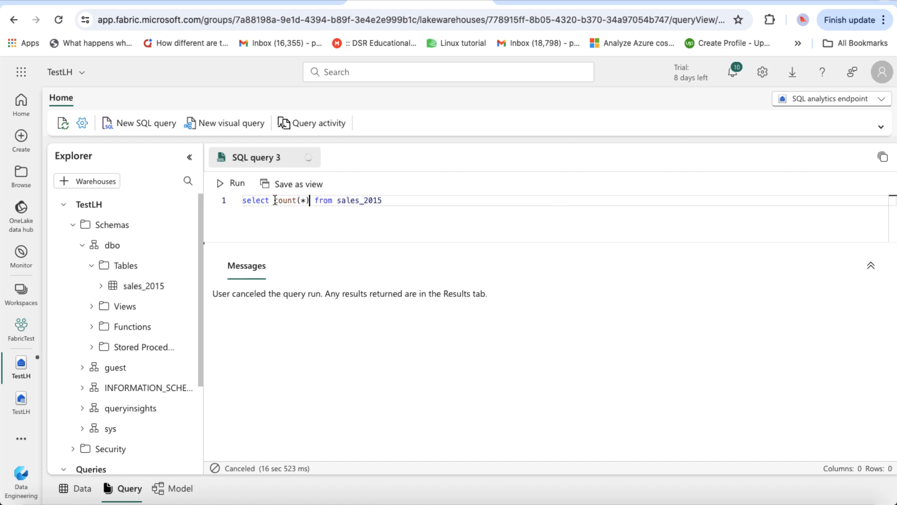
{"action": "left_click", "coordinate": [226, 183]}
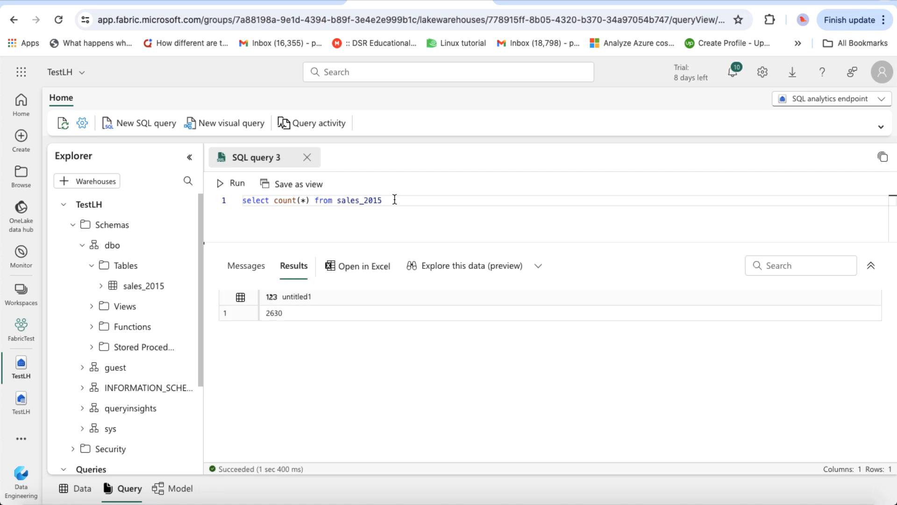
Step: Replace it with the sum of OrderQuantity grouped by ProductKey and run it, showing 44 rows
{"action": "left_click_drag", "start_coordinate": [395, 199], "coordinate": [240, 201]}
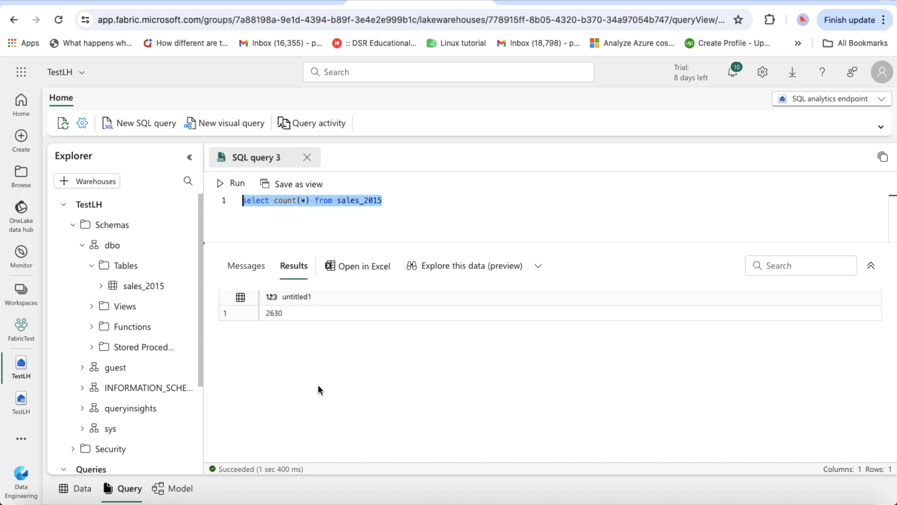
{"action": "type", "text": "select ProductKey, sum(OrderQuantity) from sales_2015 group by ProductKey"}
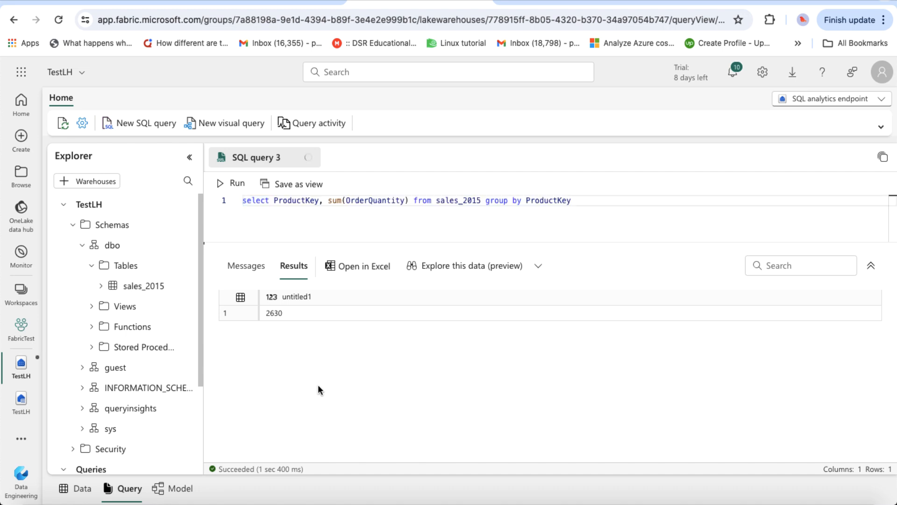
{"action": "left_click", "coordinate": [221, 187]}
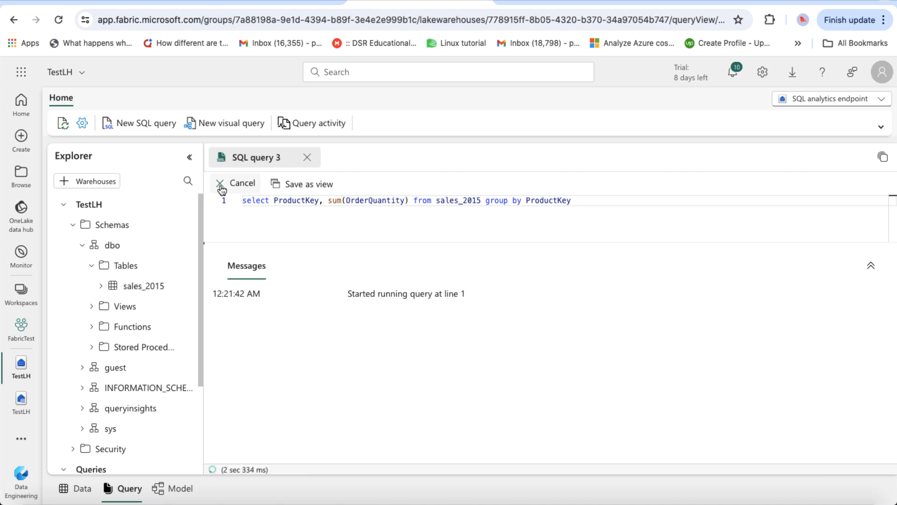
{"action": "left_click", "coordinate": [318, 377]}
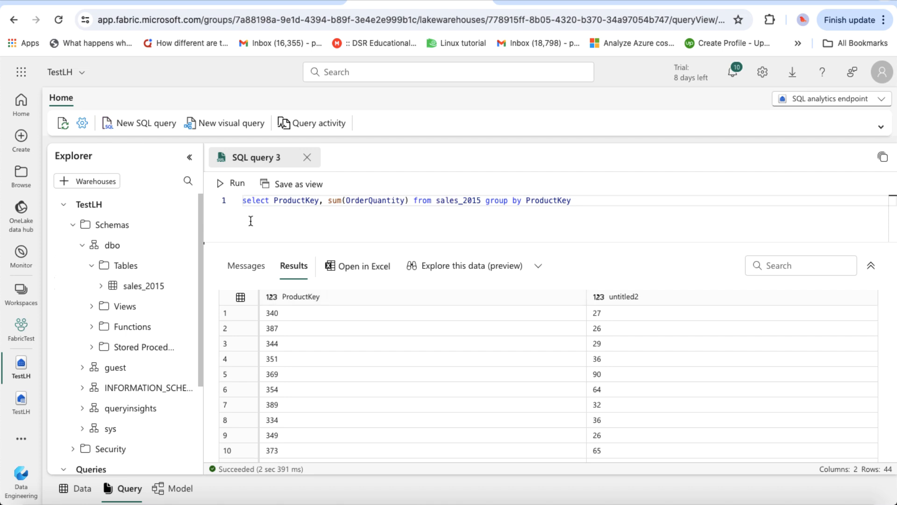
{"action": "left_click", "coordinate": [224, 133]}
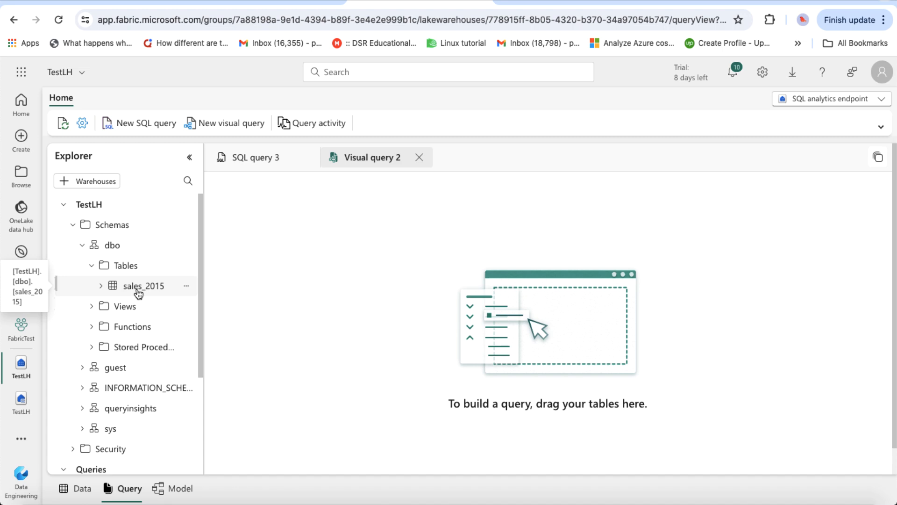
Step: Drag sales_2015 onto the Visual query 2 canvas to preview its rows
{"action": "left_click_drag", "start_coordinate": [138, 292], "coordinate": [332, 259]}
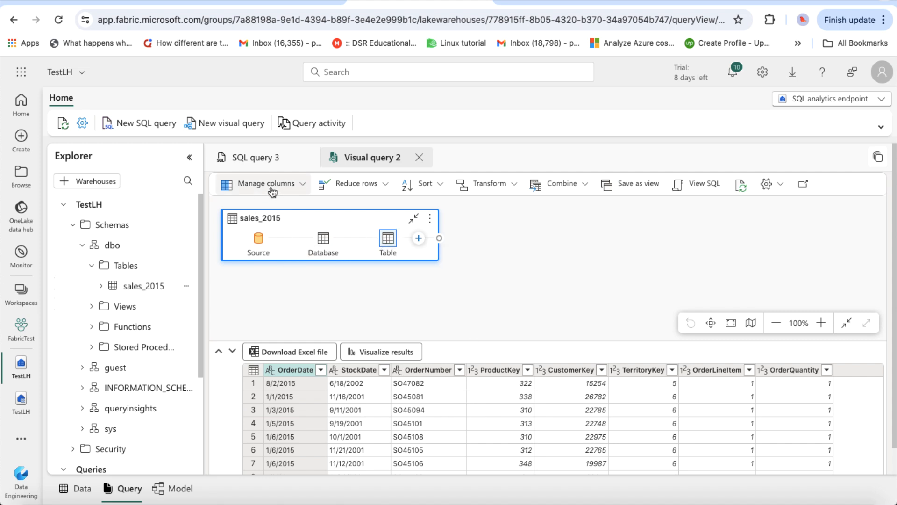
{"action": "left_click", "coordinate": [302, 185]}
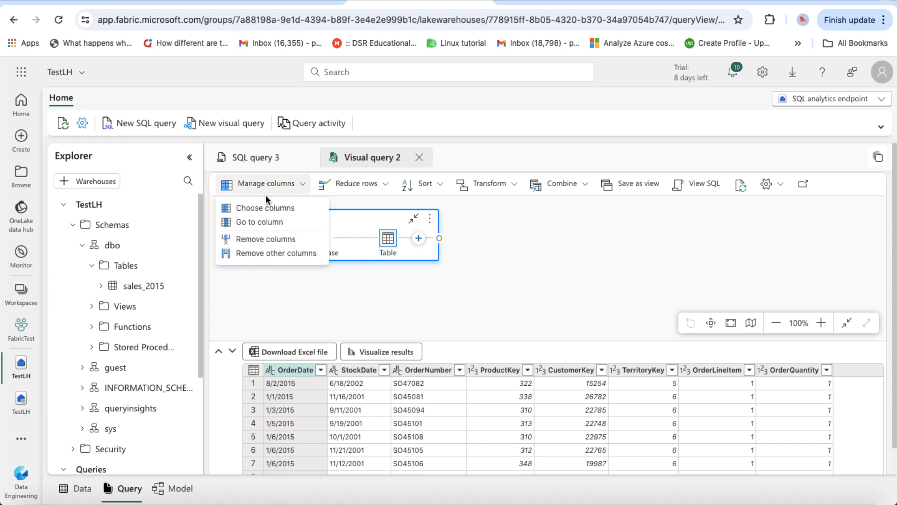
Step: Use Choose columns to keep only ProductKey and OrderQuantity in the visual query
{"action": "left_click", "coordinate": [242, 211]}
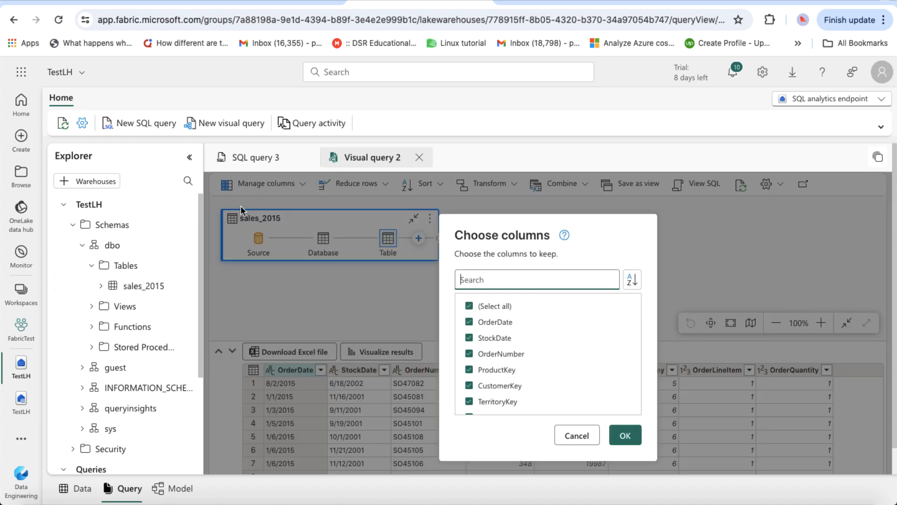
{"action": "left_click", "coordinate": [469, 306]}
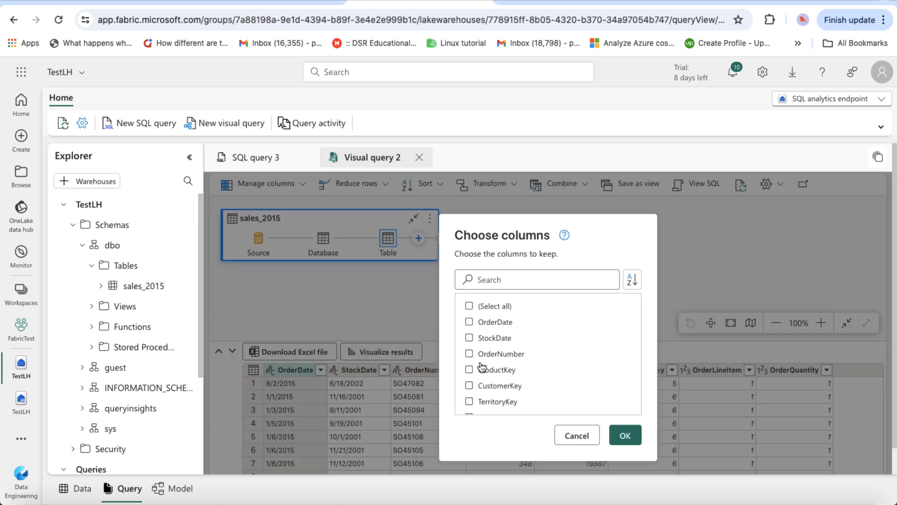
{"action": "left_click", "coordinate": [469, 369]}
{"action": "scroll", "coordinate": [471, 372], "scroll_direction": "down", "scroll_amount": 1}
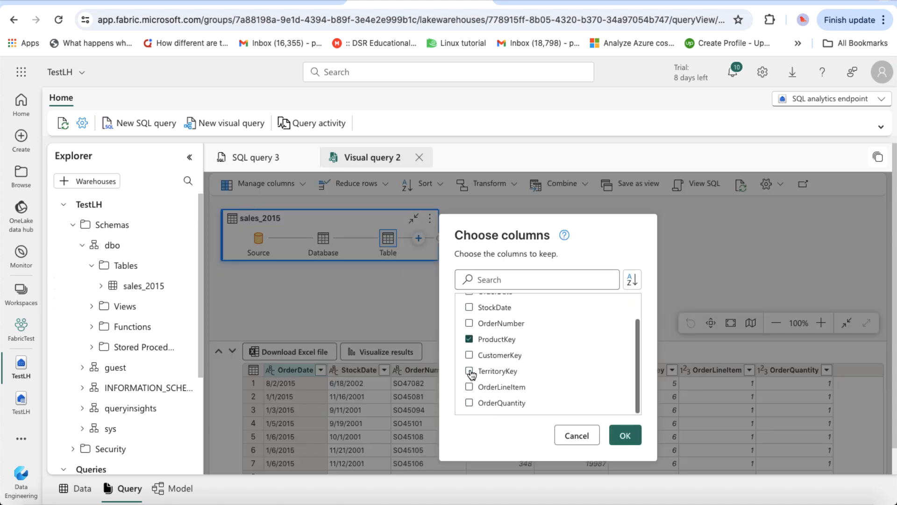
{"action": "left_click", "coordinate": [469, 403]}
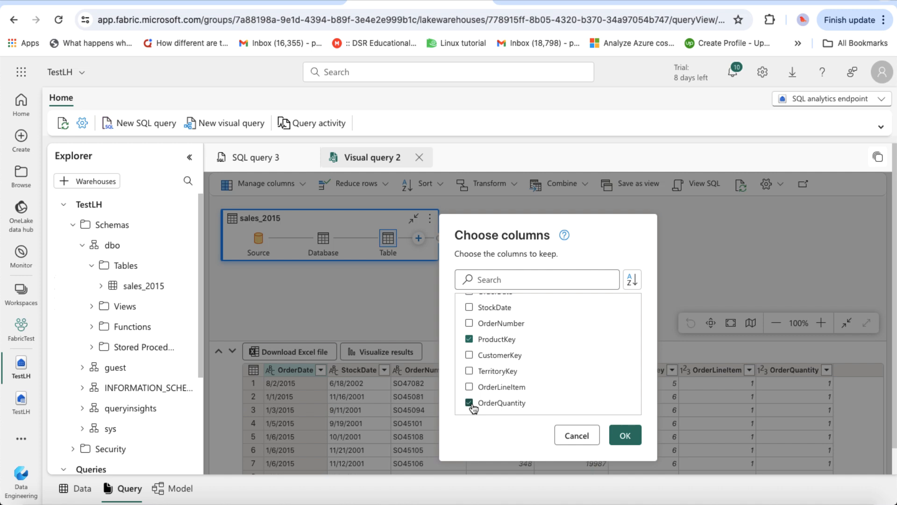
{"action": "left_click", "coordinate": [629, 435]}
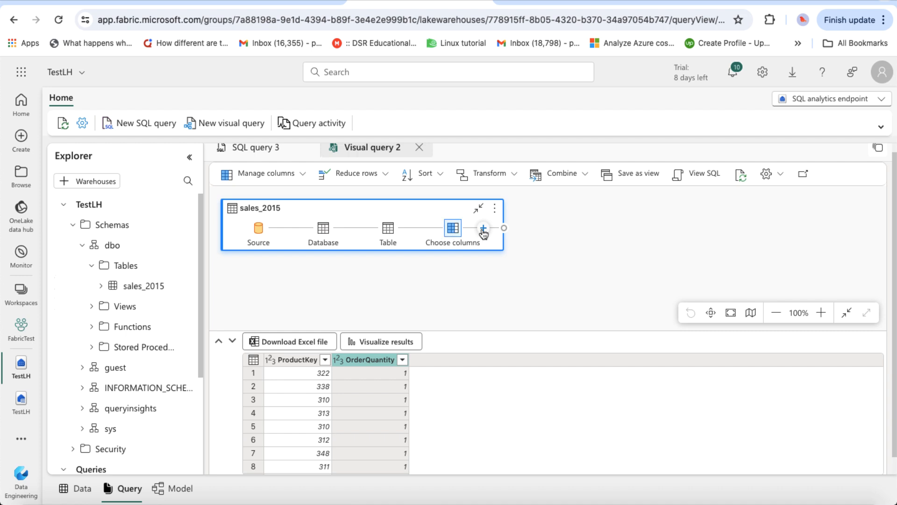
Step: Group rows by ProductKey with a Sum of OrderQuantity column named 'OrdetQTY'
{"action": "left_click", "coordinate": [514, 176]}
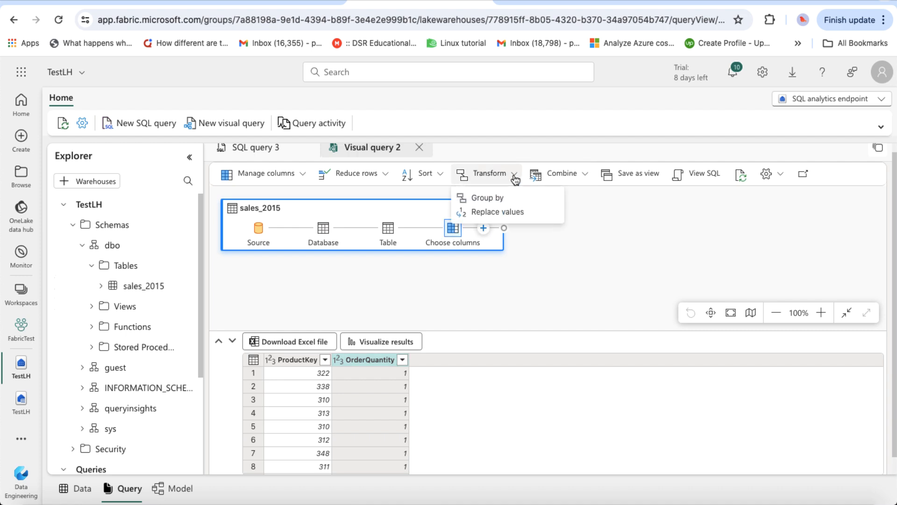
{"action": "left_click", "coordinate": [496, 200]}
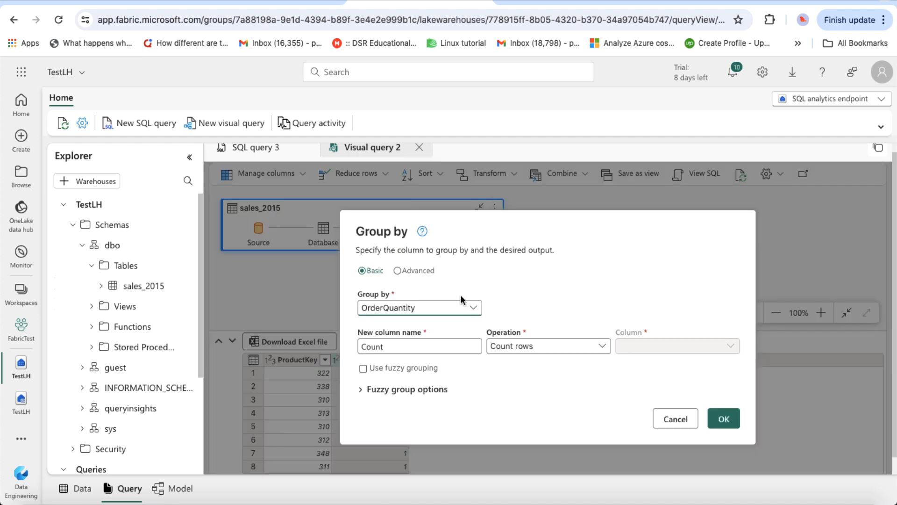
{"action": "left_click", "coordinate": [436, 309]}
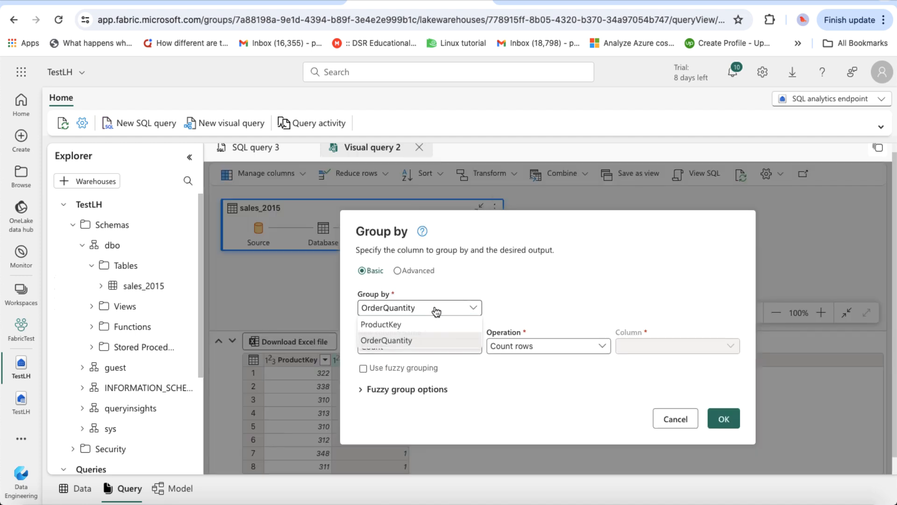
{"action": "left_click", "coordinate": [406, 325]}
{"action": "left_click", "coordinate": [431, 348]}
{"action": "double_click", "coordinate": [432, 348]}
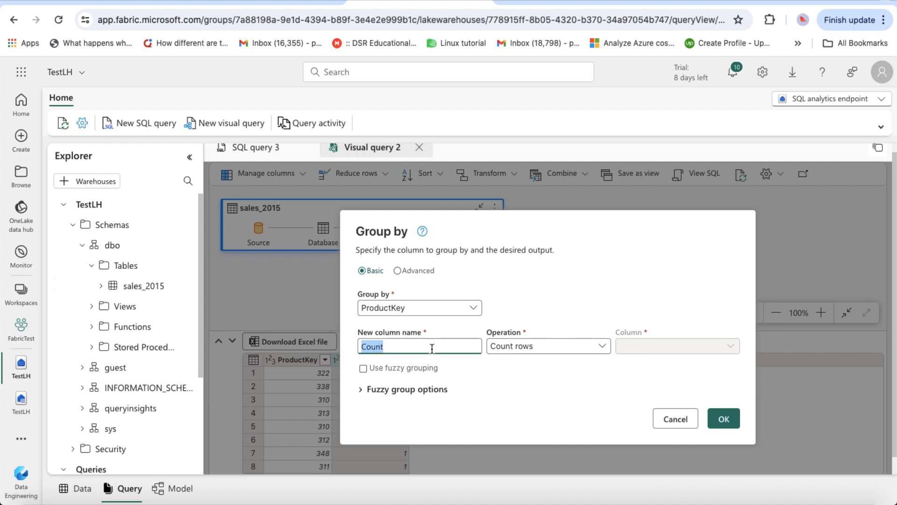
{"action": "type", "text": "Orde"}
{"action": "type", "text": "t"}
{"action": "type", "text": "QTY"}
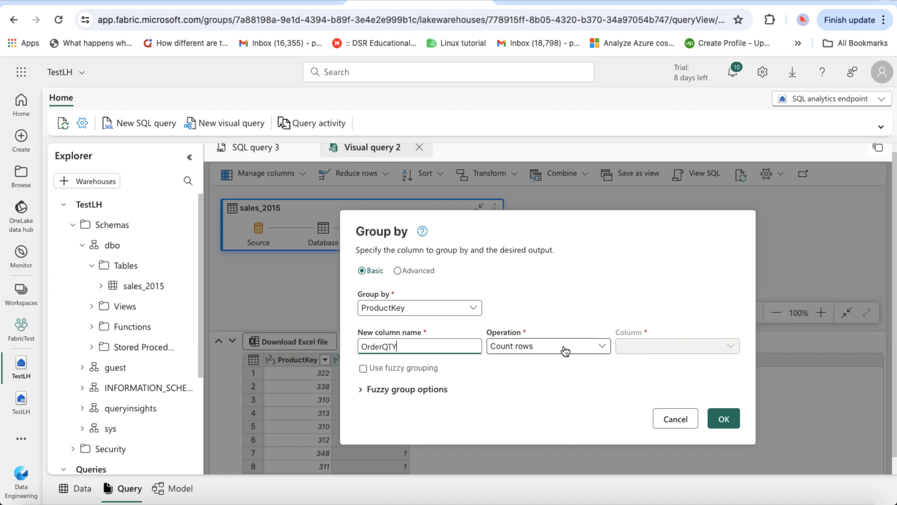
{"action": "left_click", "coordinate": [566, 351]}
{"action": "left_click", "coordinate": [508, 185]}
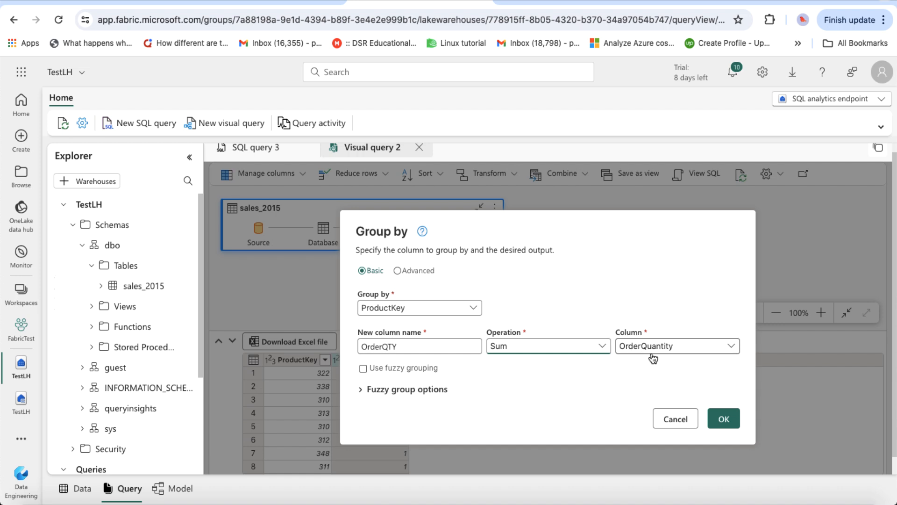
{"action": "left_click", "coordinate": [723, 421]}
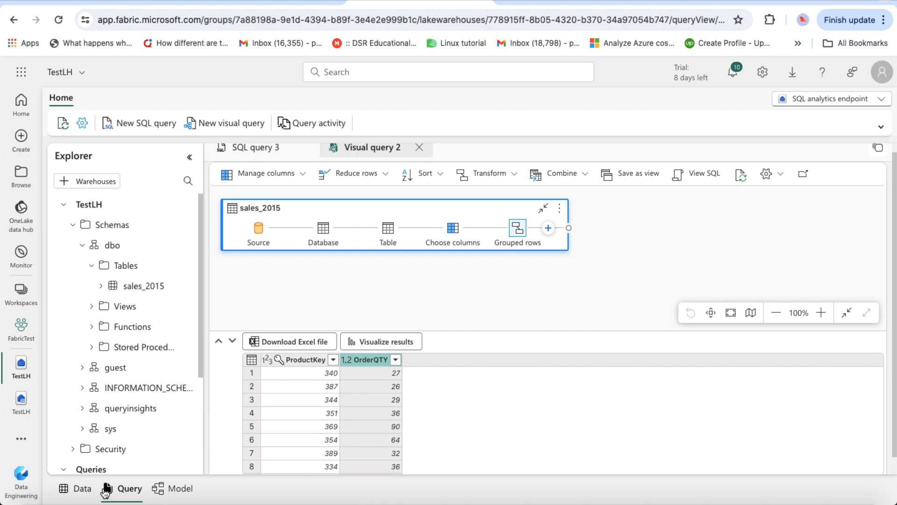
Step: Review the lakehouse table cards, including sales_2015, in the Model view, then return to the lab instructions
{"action": "left_click", "coordinate": [172, 490]}
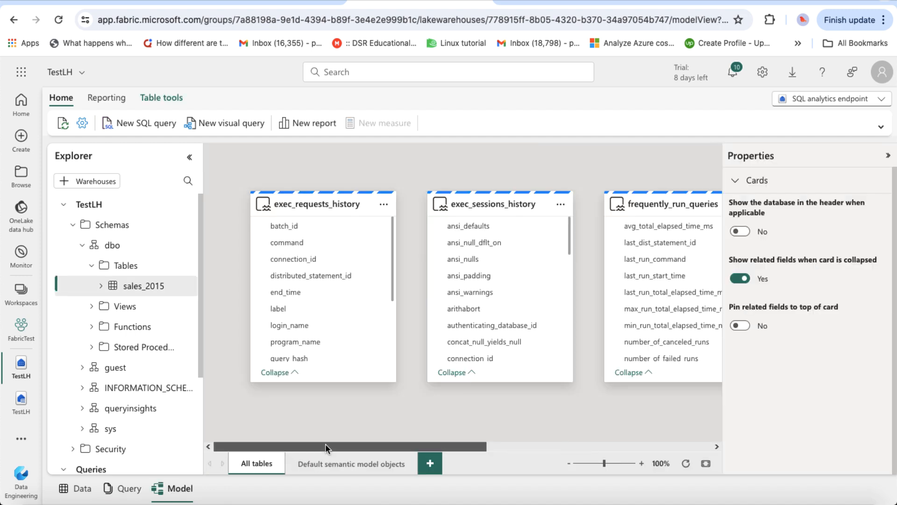
{"action": "left_click_drag", "start_coordinate": [326, 444], "coordinate": [570, 411]}
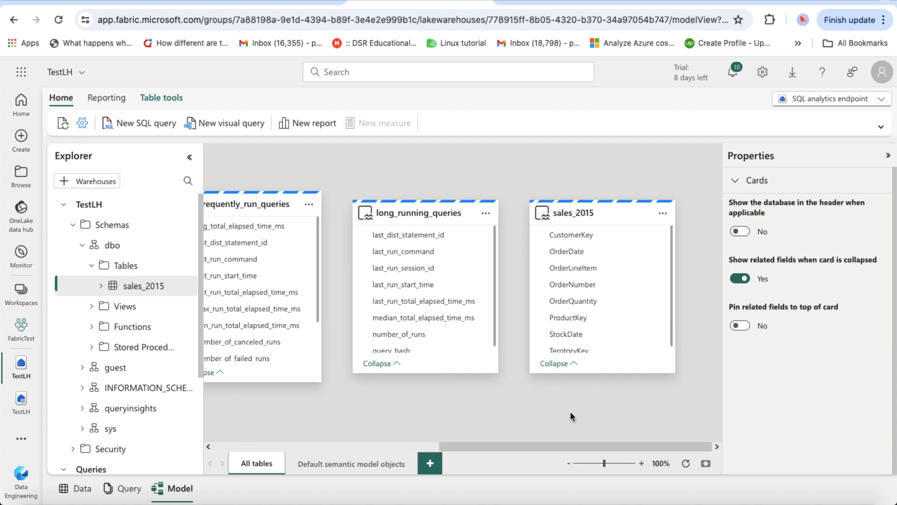
{"action": "mouse_move", "coordinate": [569, 220]}
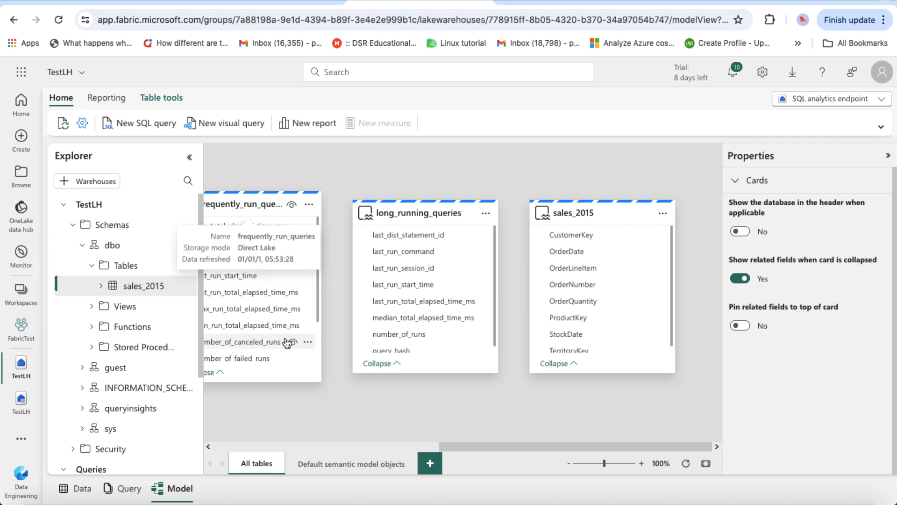
{"action": "left_click_drag", "start_coordinate": [495, 450], "coordinate": [284, 465]}
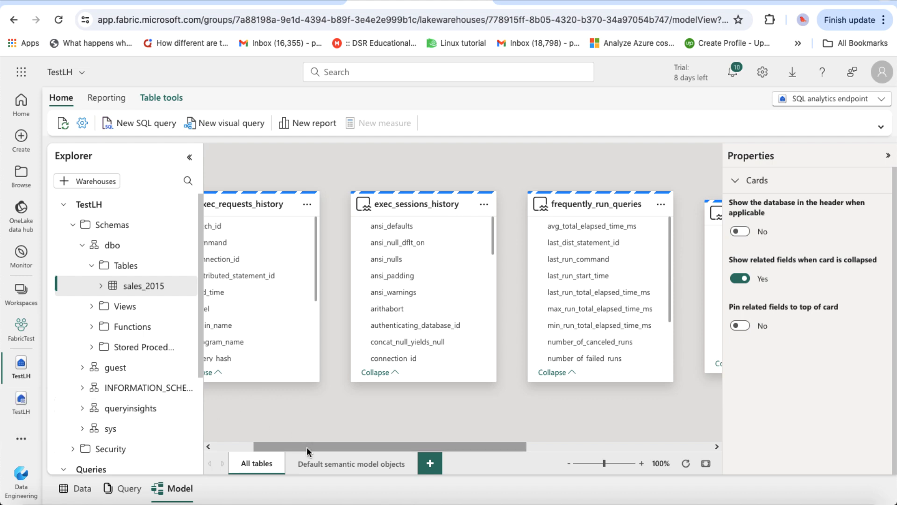
{"action": "left_click_drag", "start_coordinate": [306, 446], "coordinate": [267, 447]}
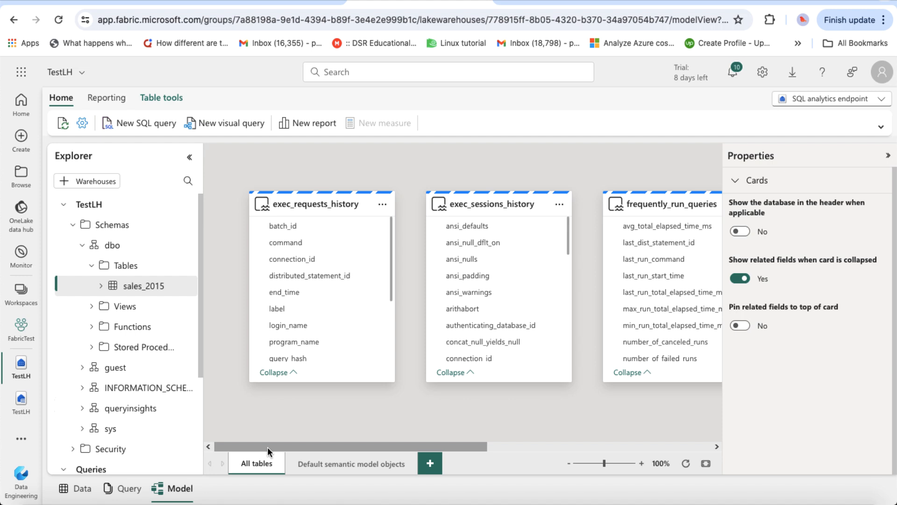
{"action": "left_click_drag", "start_coordinate": [289, 447], "coordinate": [515, 396]}
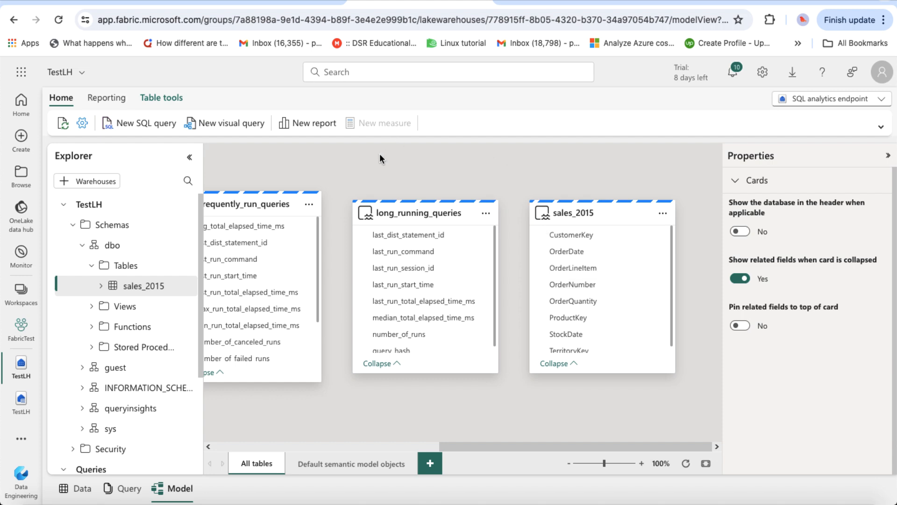
{"action": "left_click", "coordinate": [274, 2]}
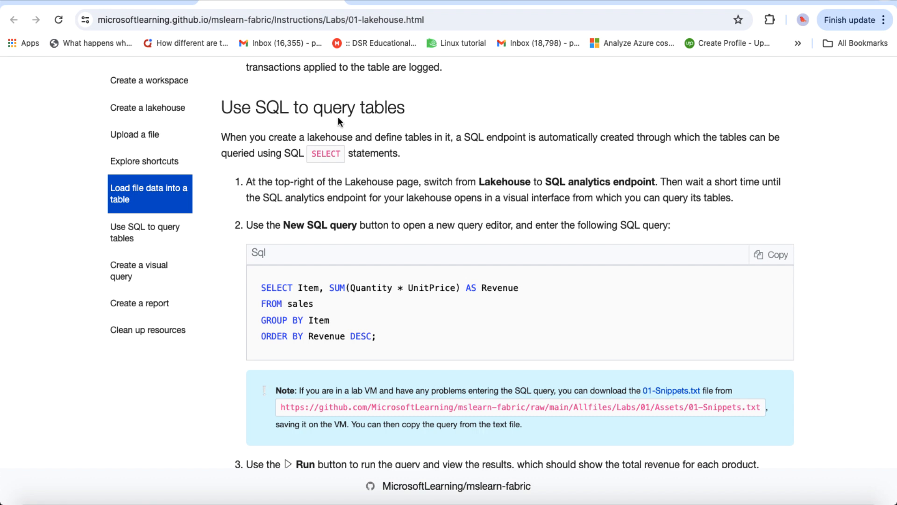
Step: Read the lab's visual query and Create a report sections, then return to the TestLH model view
{"action": "scroll", "coordinate": [245, 286], "scroll_direction": "down", "scroll_amount": 4}
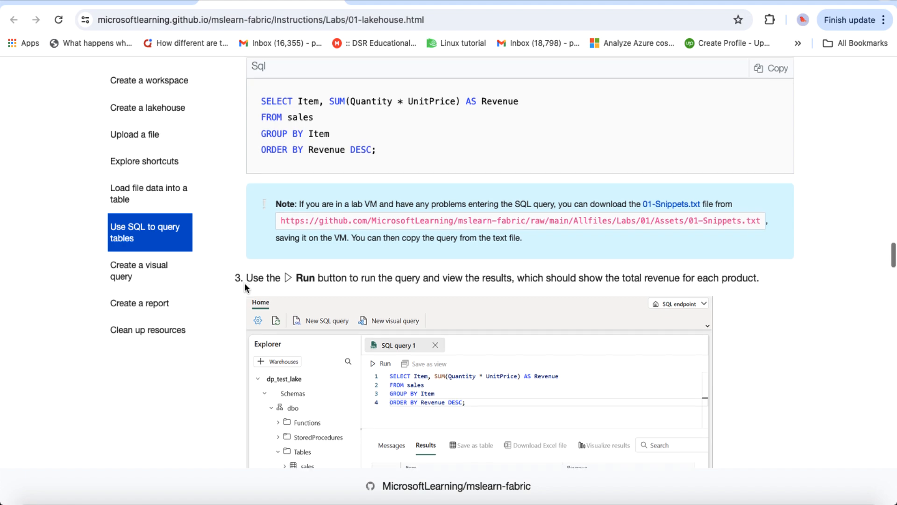
{"action": "scroll", "coordinate": [245, 284], "scroll_direction": "down", "scroll_amount": 2}
{"action": "scroll", "coordinate": [244, 284], "scroll_direction": "down", "scroll_amount": 2}
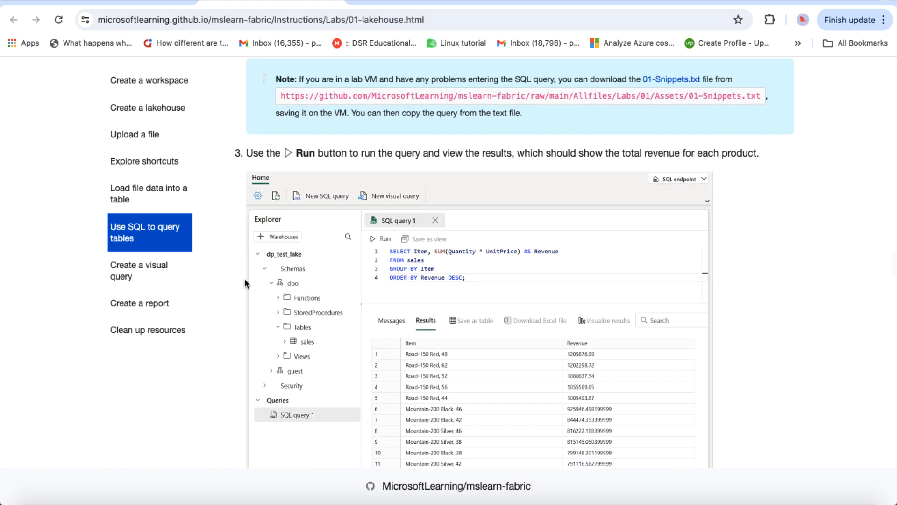
{"action": "scroll", "coordinate": [290, 232], "scroll_direction": "down", "scroll_amount": 4}
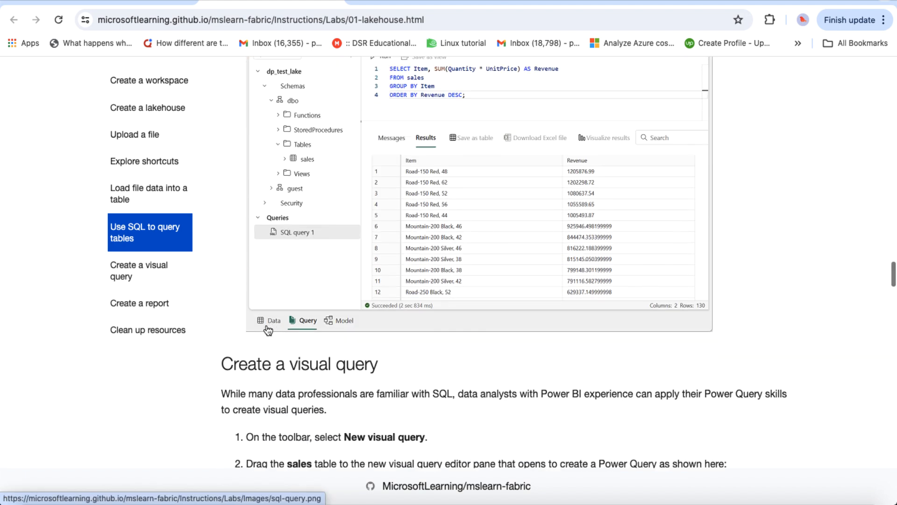
{"action": "scroll", "coordinate": [350, 367], "scroll_direction": "down", "scroll_amount": 7}
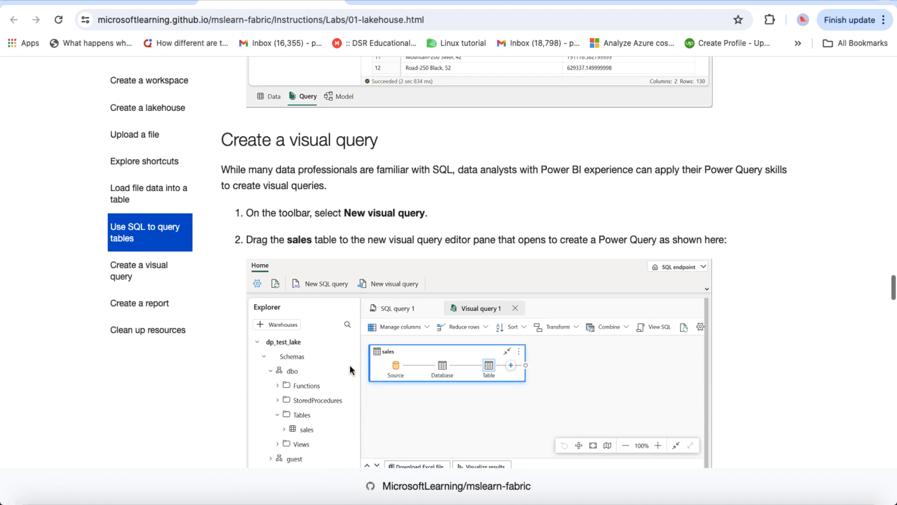
{"action": "scroll", "coordinate": [351, 369], "scroll_direction": "down", "scroll_amount": 6}
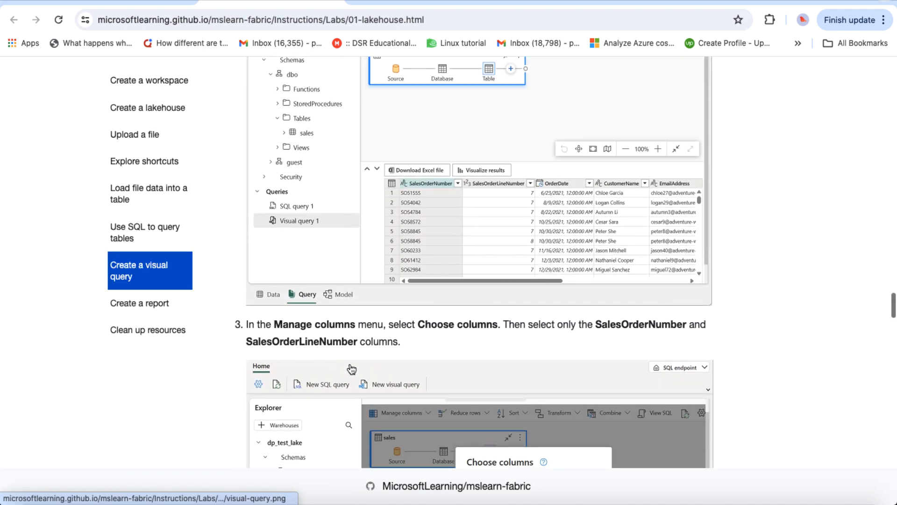
{"action": "scroll", "coordinate": [351, 366], "scroll_direction": "down", "scroll_amount": 7}
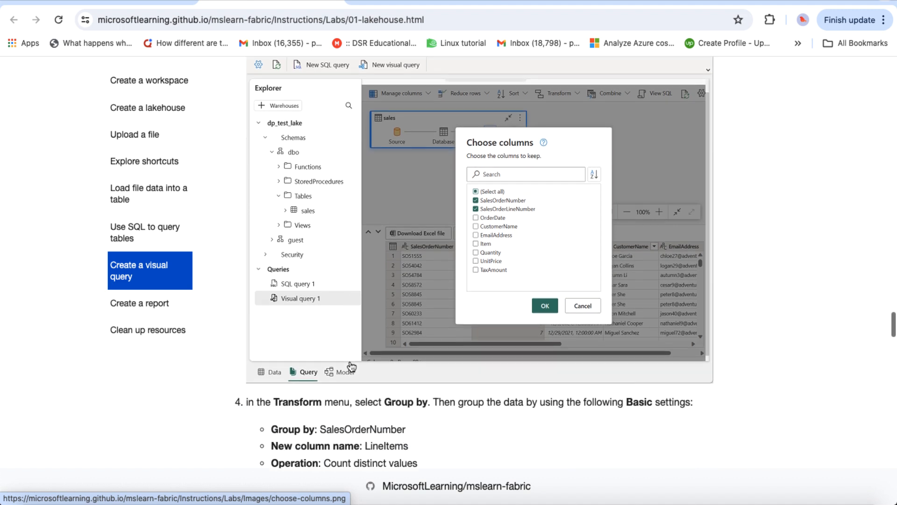
{"action": "scroll", "coordinate": [351, 366], "scroll_direction": "down", "scroll_amount": 2}
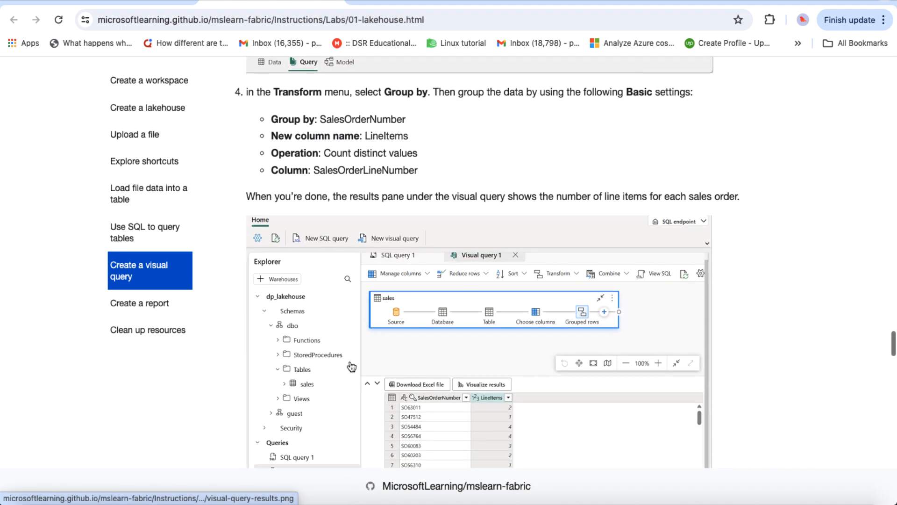
{"action": "scroll", "coordinate": [351, 366], "scroll_direction": "down", "scroll_amount": 2}
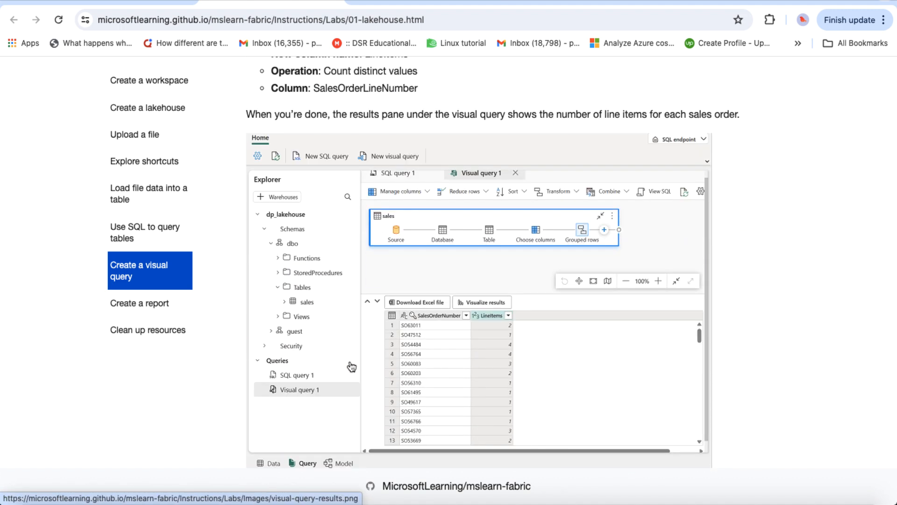
{"action": "scroll", "coordinate": [352, 366], "scroll_direction": "down", "scroll_amount": 3}
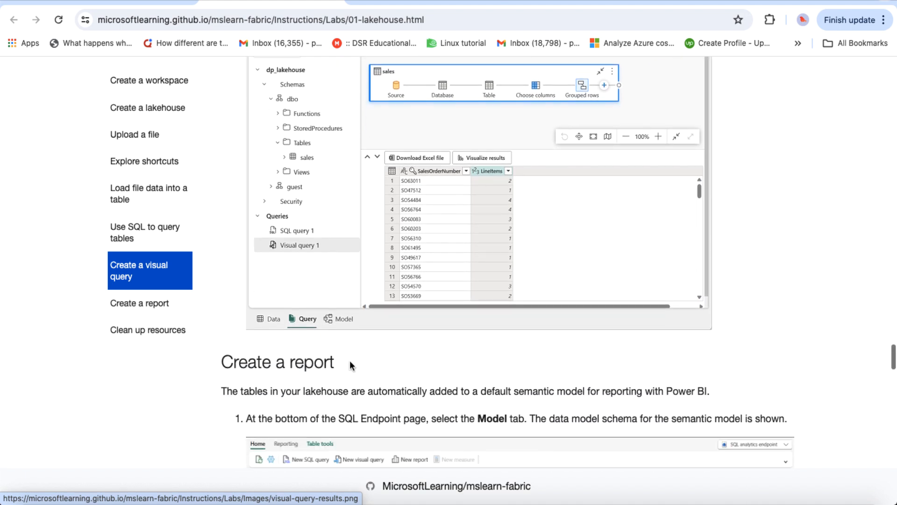
{"action": "scroll", "coordinate": [350, 365], "scroll_direction": "up", "scroll_amount": 3}
{"action": "scroll", "coordinate": [350, 360], "scroll_direction": "down", "scroll_amount": 5}
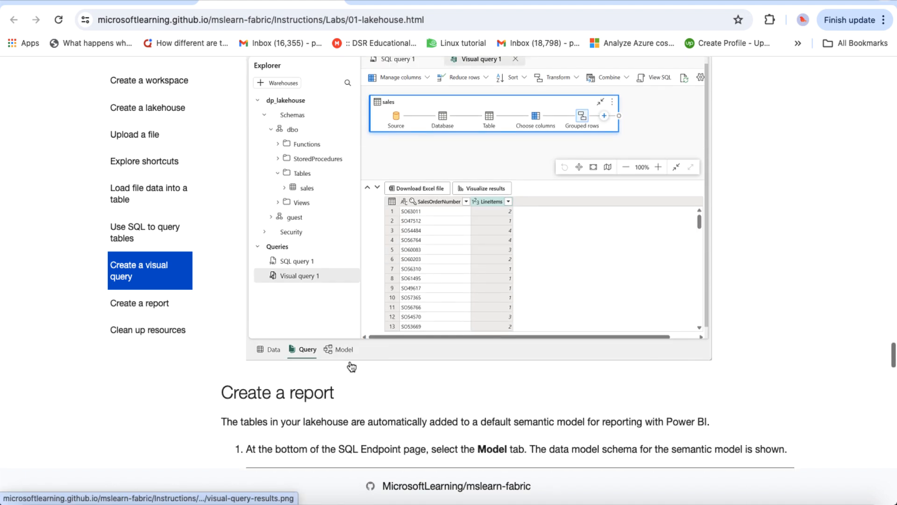
{"action": "scroll", "coordinate": [352, 367], "scroll_direction": "down", "scroll_amount": 2}
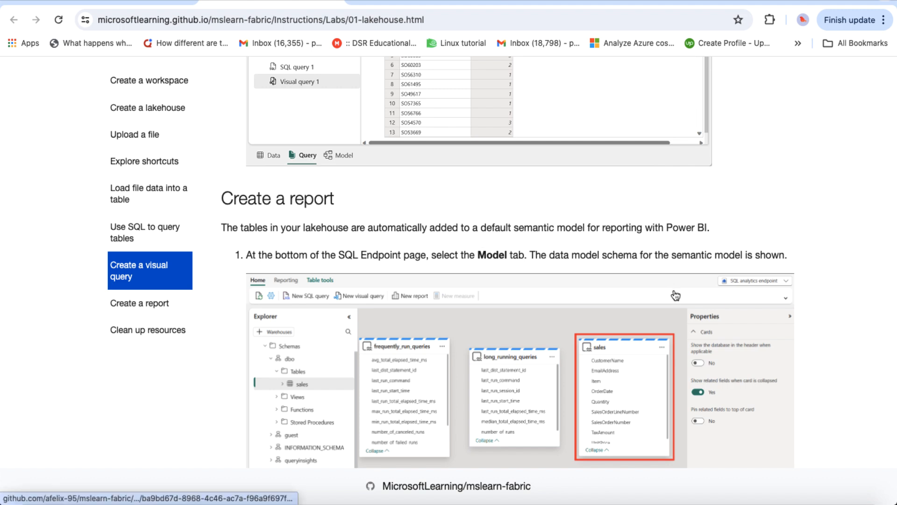
{"action": "scroll", "coordinate": [675, 295], "scroll_direction": "down", "scroll_amount": 3}
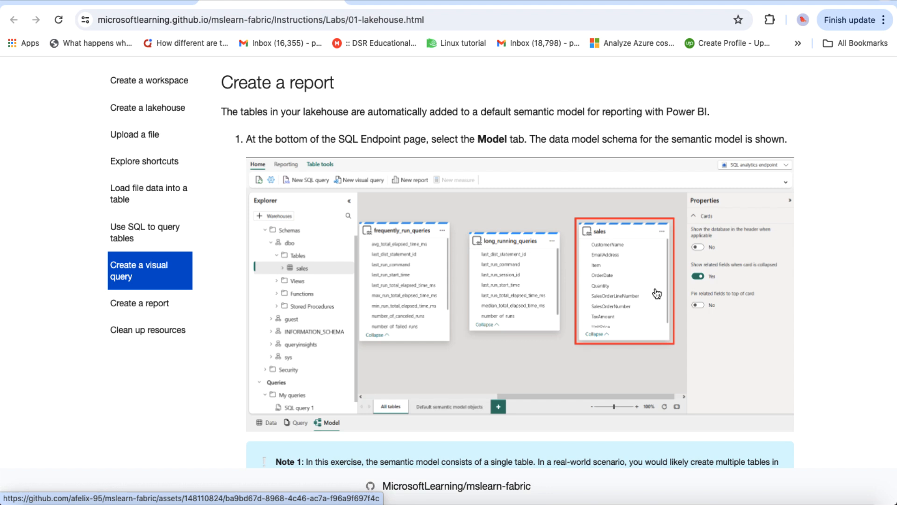
{"action": "scroll", "coordinate": [656, 293], "scroll_direction": "down", "scroll_amount": 1}
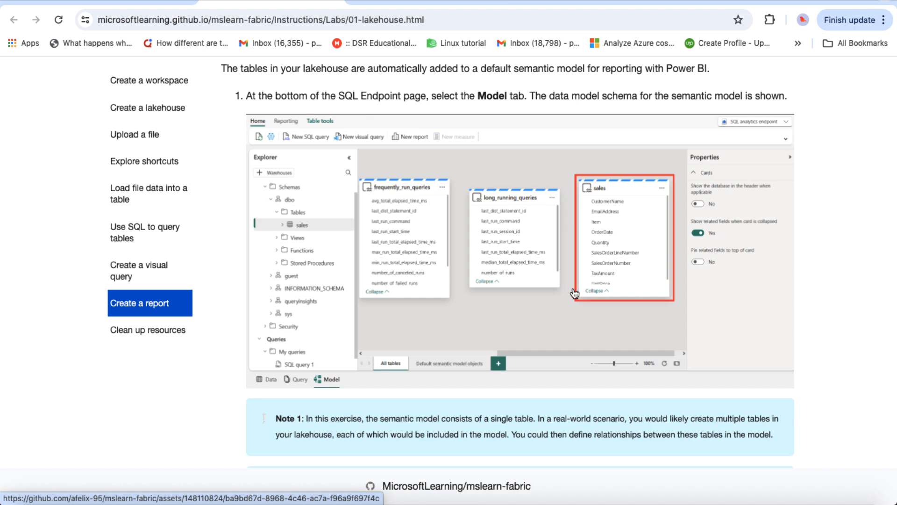
{"action": "scroll", "coordinate": [574, 293], "scroll_direction": "down", "scroll_amount": 4}
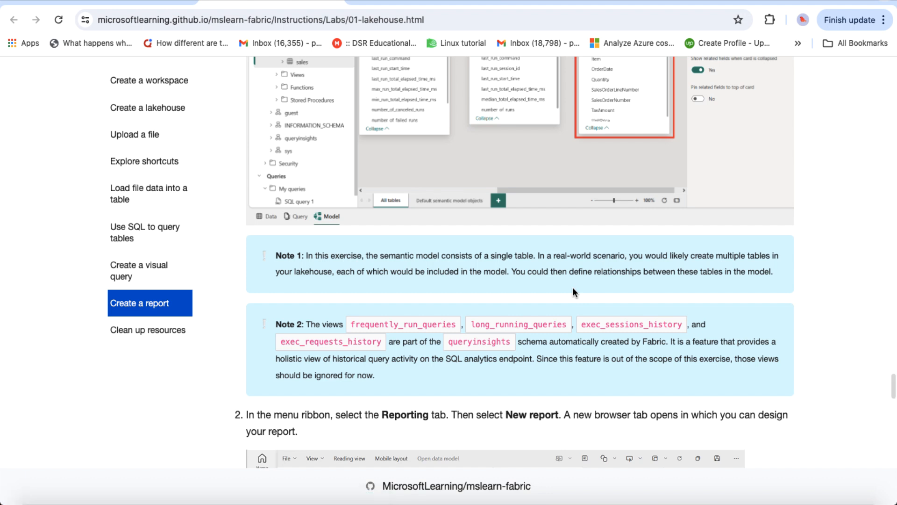
{"action": "scroll", "coordinate": [573, 286], "scroll_direction": "down", "scroll_amount": 1}
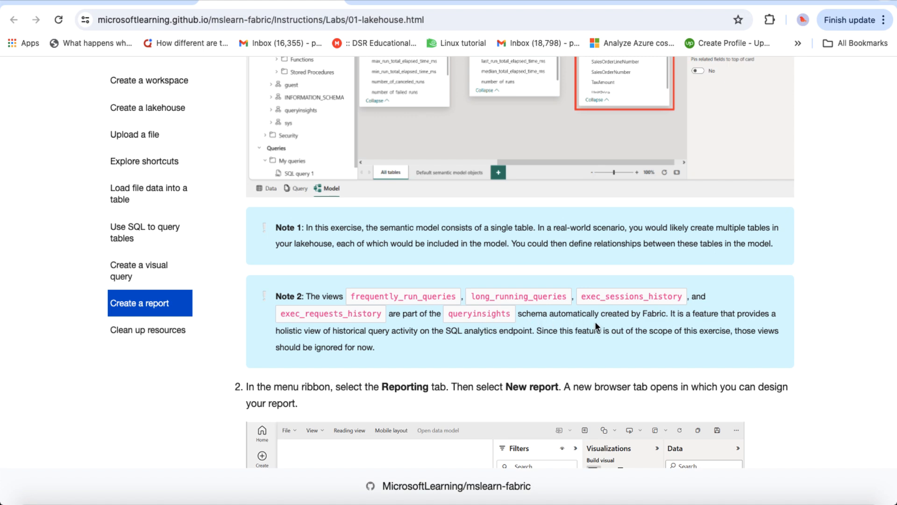
{"action": "scroll", "coordinate": [595, 323], "scroll_direction": "down", "scroll_amount": 5}
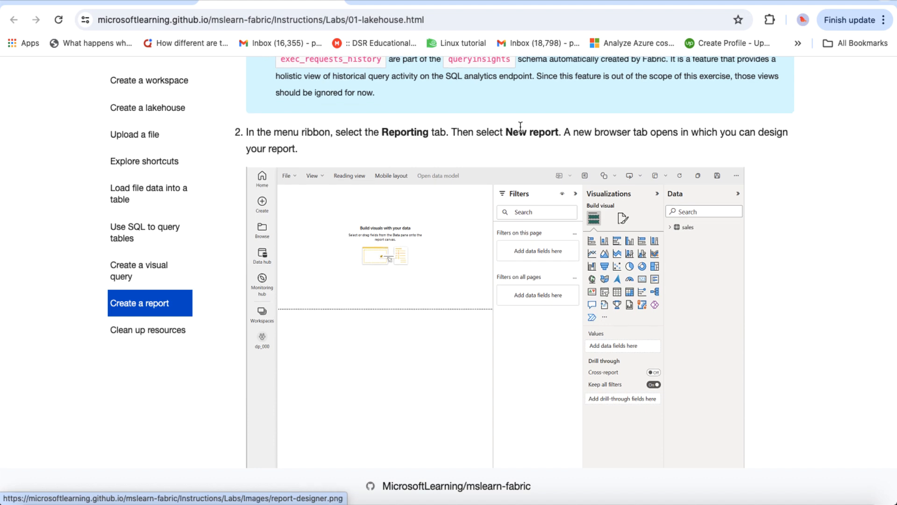
{"action": "left_click", "coordinate": [414, 4]}
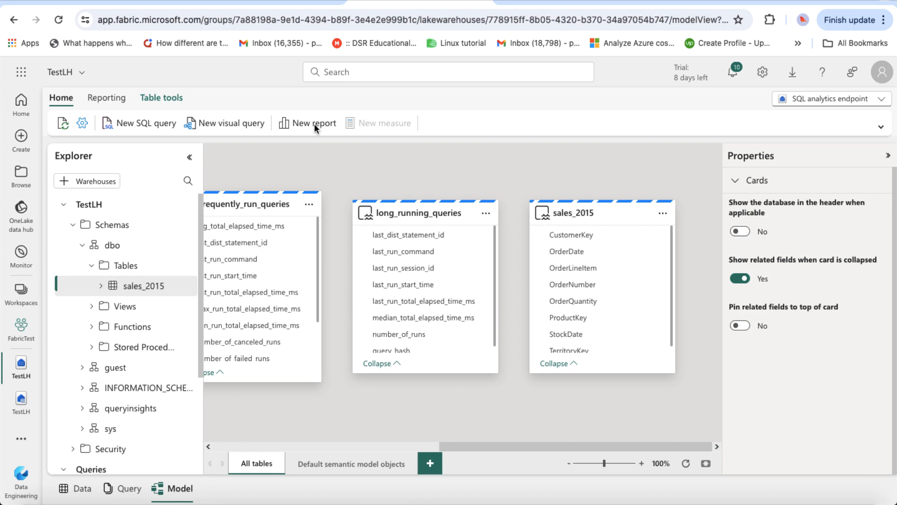
Step: Create a new report using all available lakehouse data and dismiss the Copilot suggestion popup
{"action": "left_click", "coordinate": [314, 123]}
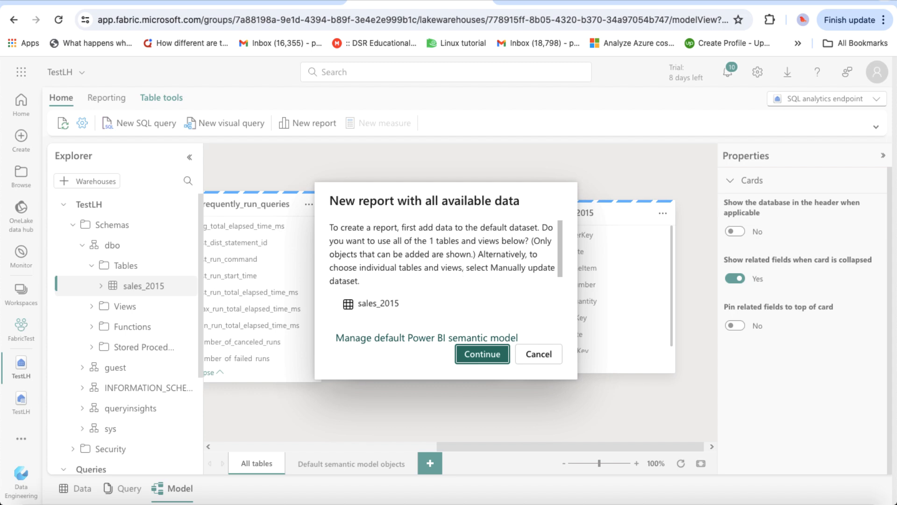
{"action": "left_click", "coordinate": [482, 354]}
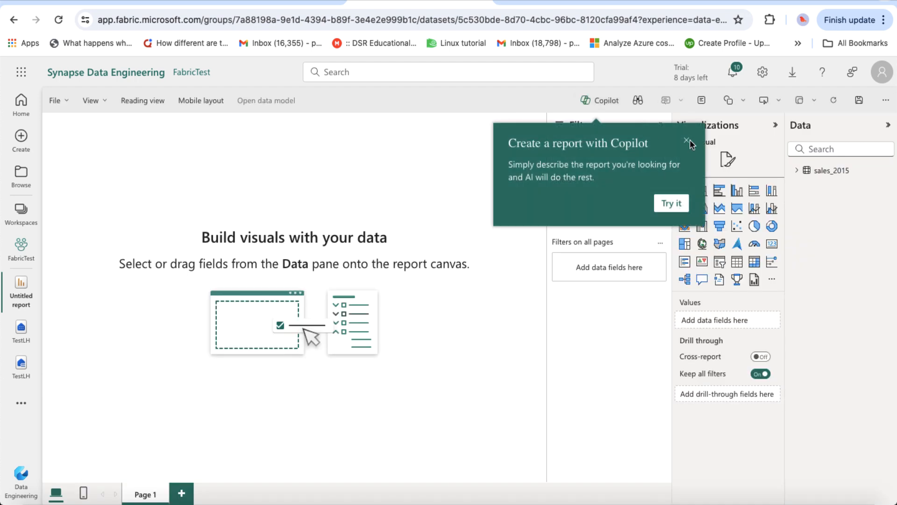
{"action": "left_click", "coordinate": [686, 140]}
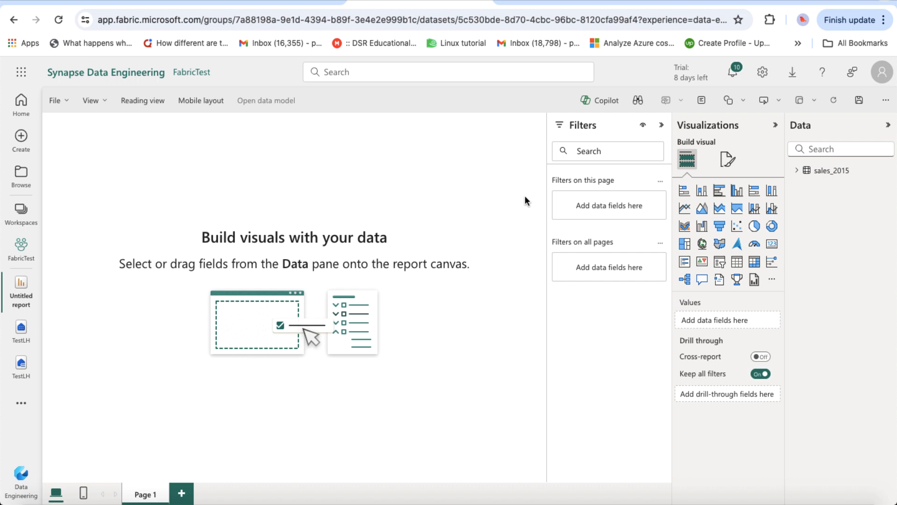
Step: Chart Sum of OrderQuantity by OrderDate from sales_2015 as an enlarged clustered bar chart
{"action": "left_click", "coordinate": [797, 172]}
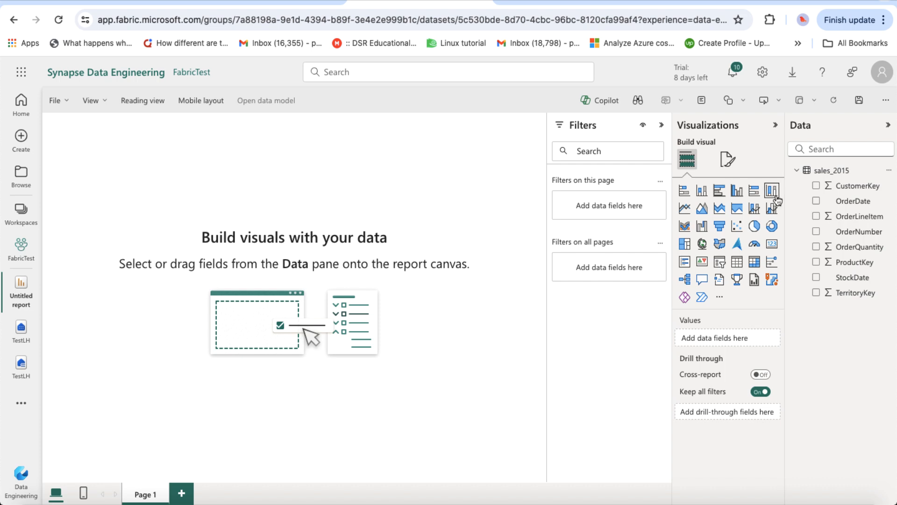
{"action": "left_click", "coordinate": [816, 248]}
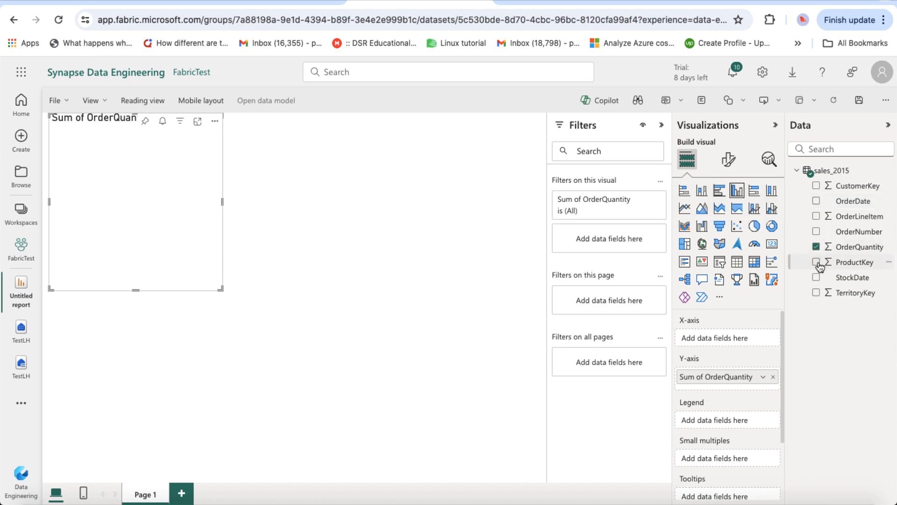
{"action": "left_click", "coordinate": [816, 201]}
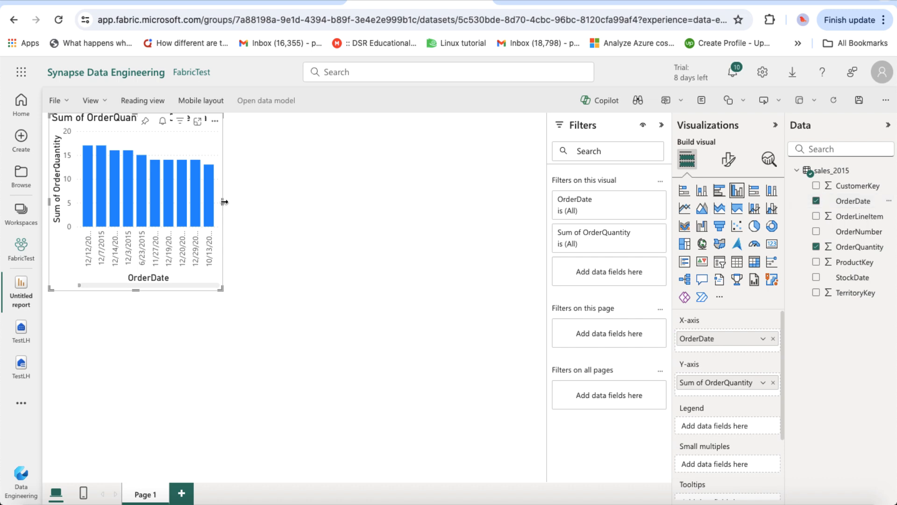
{"action": "left_click_drag", "start_coordinate": [223, 202], "coordinate": [322, 204]}
{"action": "left_click_drag", "start_coordinate": [445, 206], "coordinate": [475, 202]}
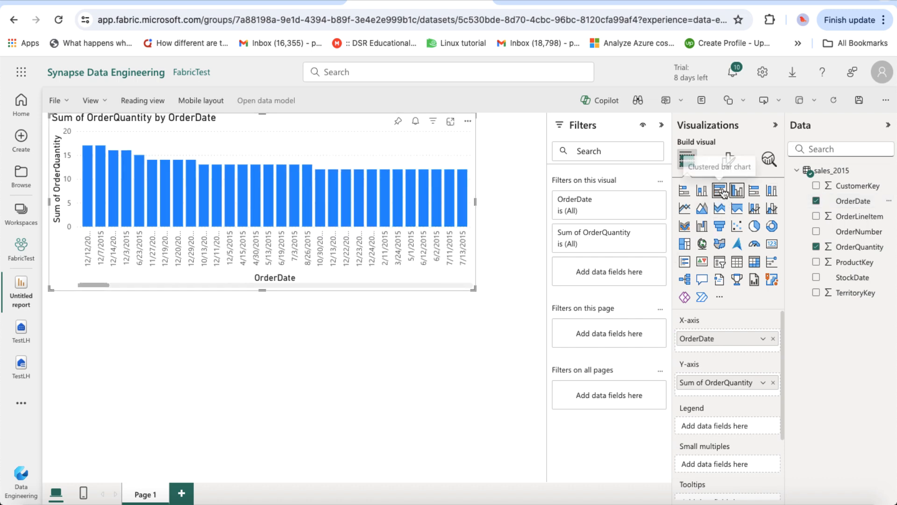
{"action": "left_click", "coordinate": [722, 192]}
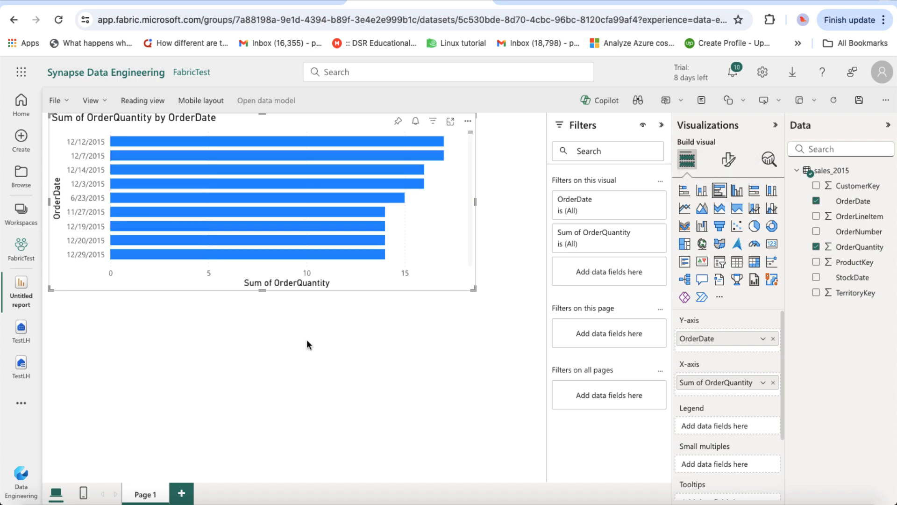
{"action": "left_click_drag", "start_coordinate": [258, 292], "coordinate": [282, 442]}
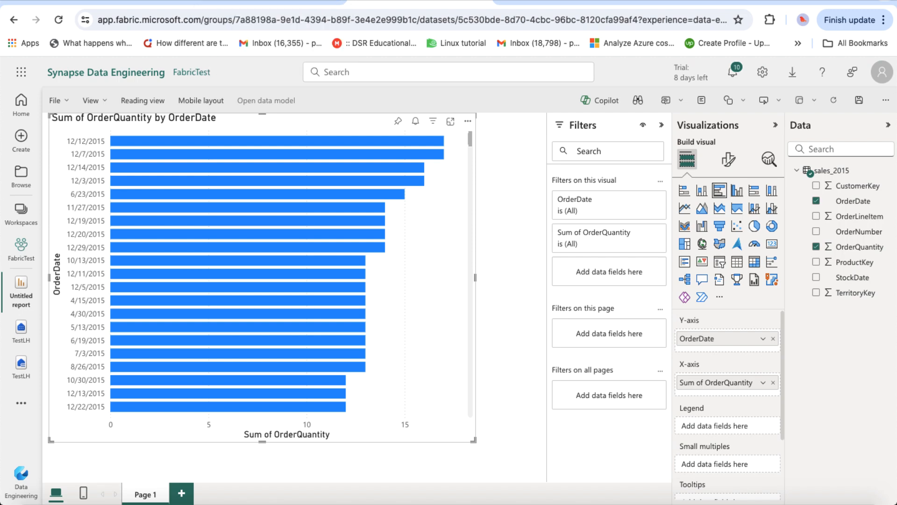
Step: Review the lab's report-saving instructions, then go back to the Fabric report's File menu
{"action": "left_click", "coordinate": [252, 6]}
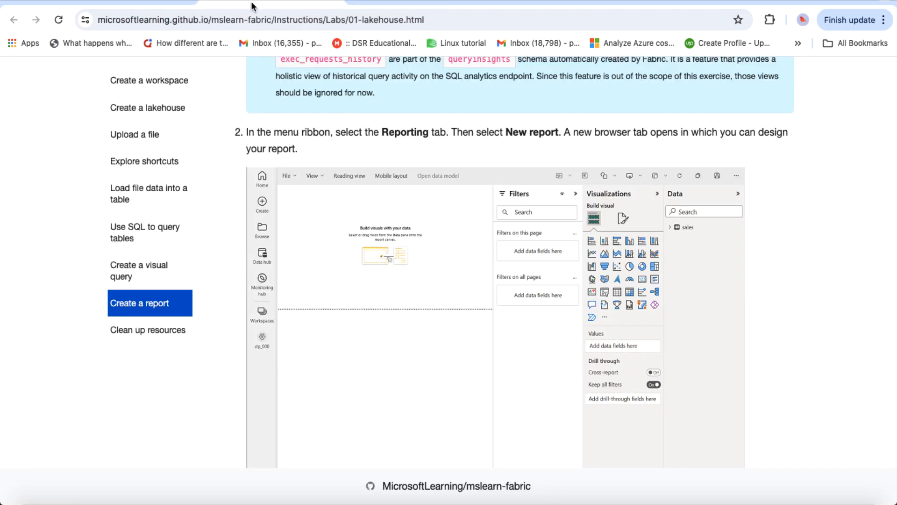
{"action": "scroll", "coordinate": [334, 274], "scroll_direction": "down", "scroll_amount": 6}
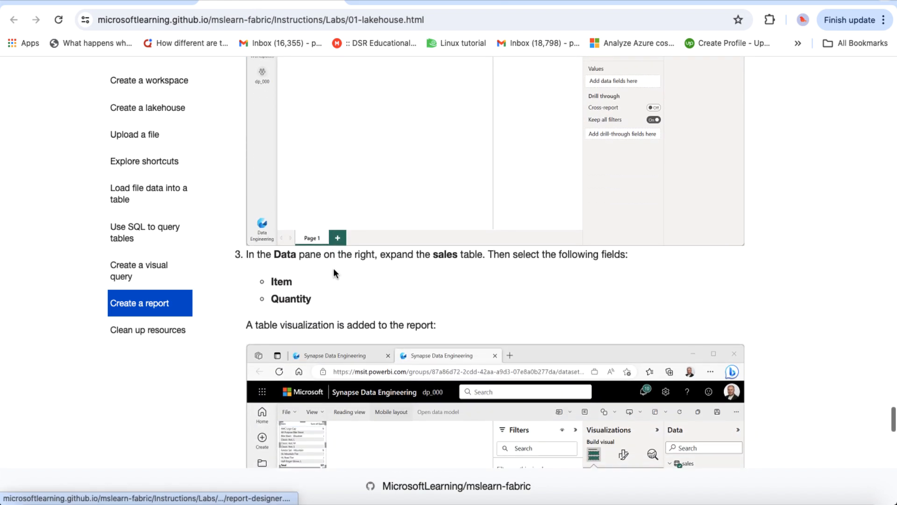
{"action": "scroll", "coordinate": [334, 274], "scroll_direction": "down", "scroll_amount": 5}
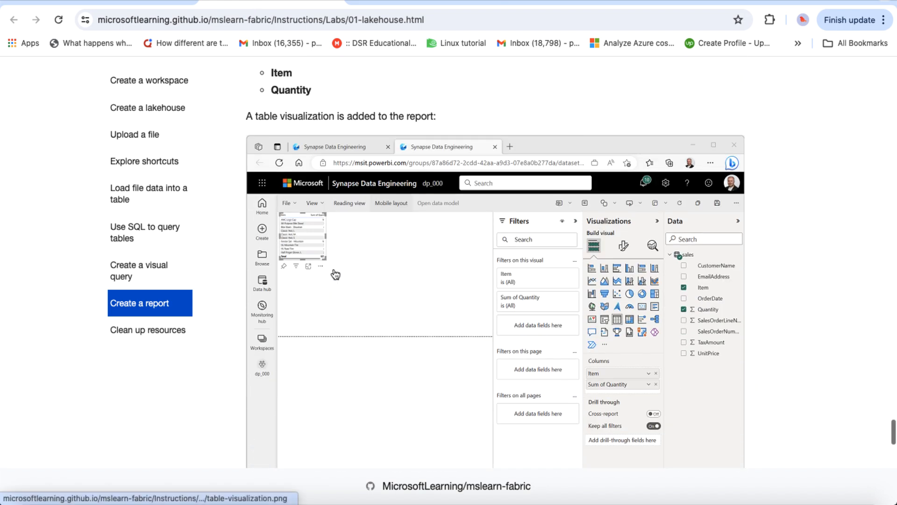
{"action": "scroll", "coordinate": [335, 274], "scroll_direction": "down", "scroll_amount": 8}
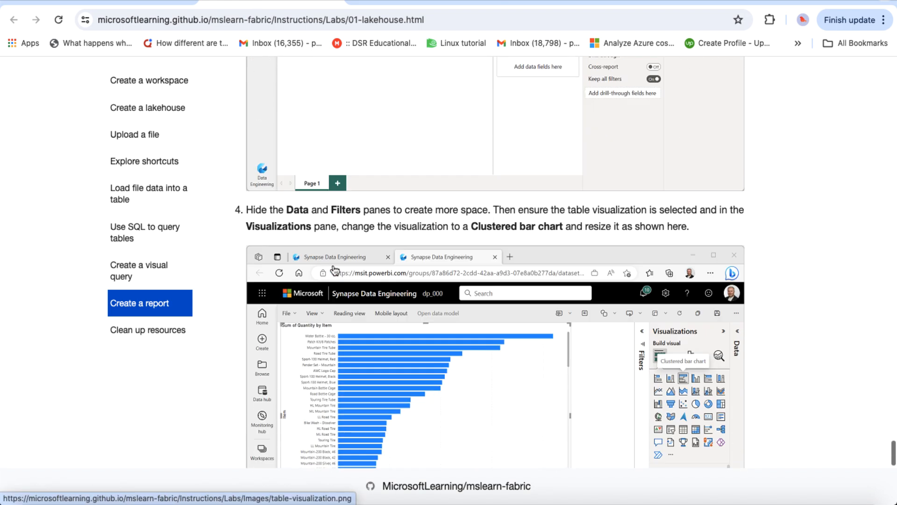
{"action": "scroll", "coordinate": [335, 269], "scroll_direction": "down", "scroll_amount": 10}
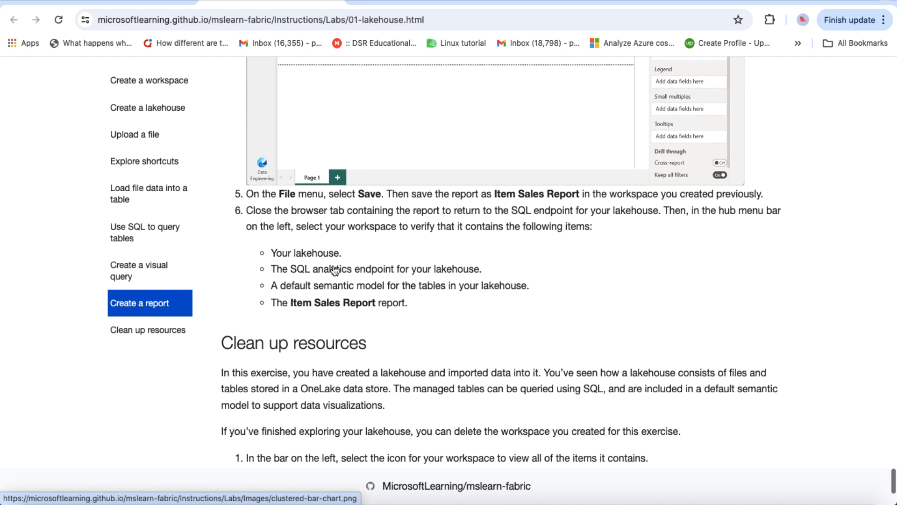
{"action": "scroll", "coordinate": [352, 252], "scroll_direction": "up", "scroll_amount": 1}
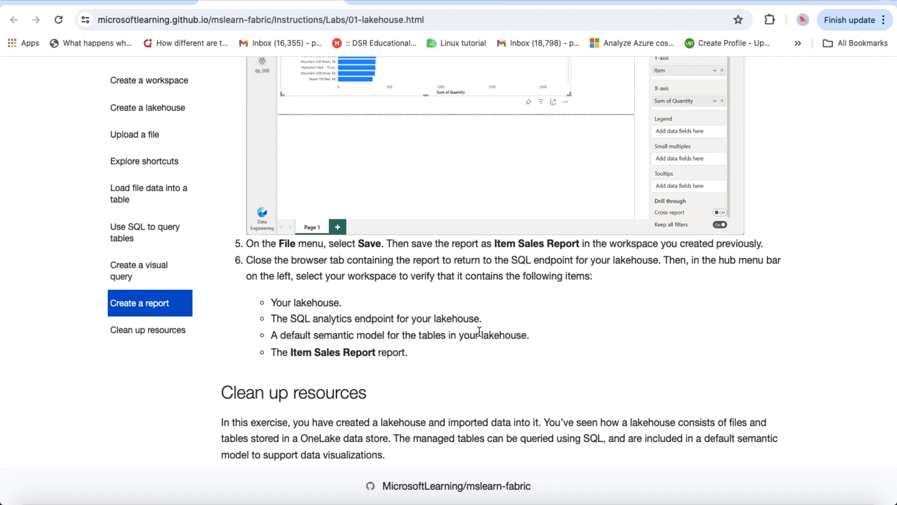
{"action": "scroll", "coordinate": [477, 289], "scroll_direction": "down", "scroll_amount": 3}
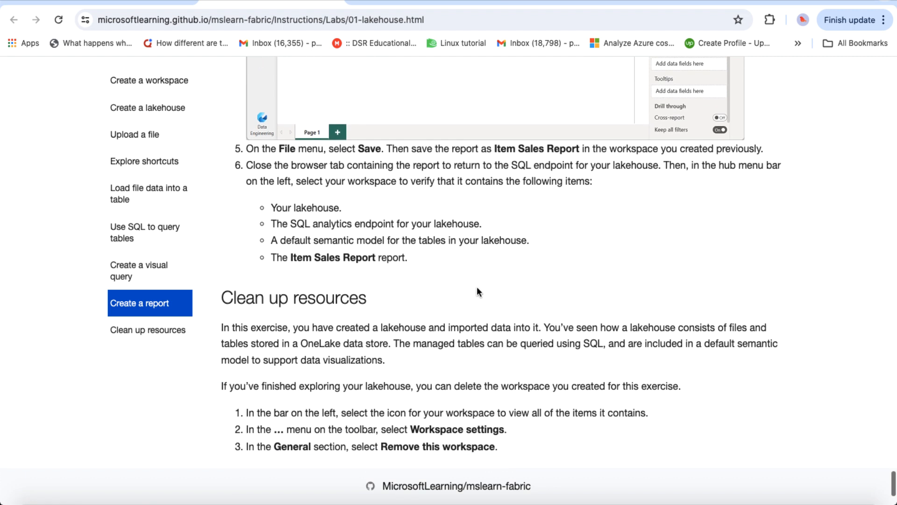
{"action": "scroll", "coordinate": [476, 291], "scroll_direction": "down", "scroll_amount": 3}
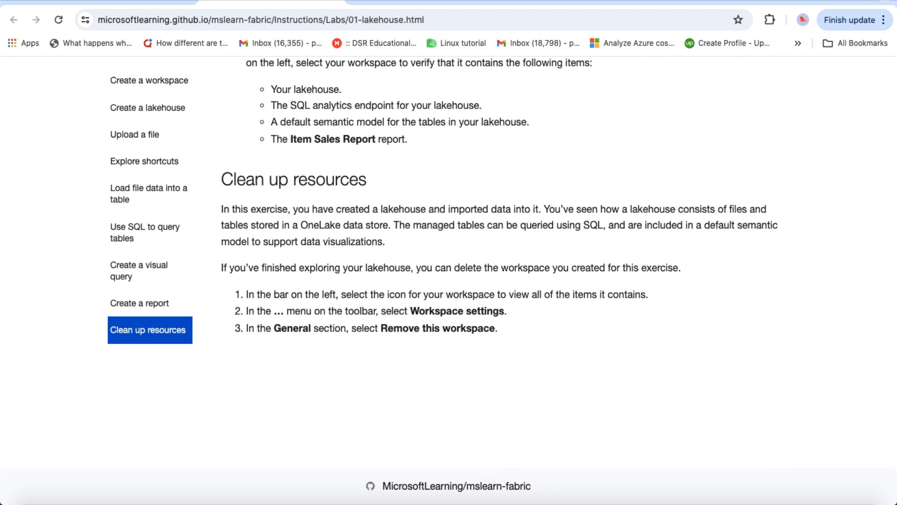
{"action": "scroll", "coordinate": [539, 261], "scroll_direction": "up", "scroll_amount": 2}
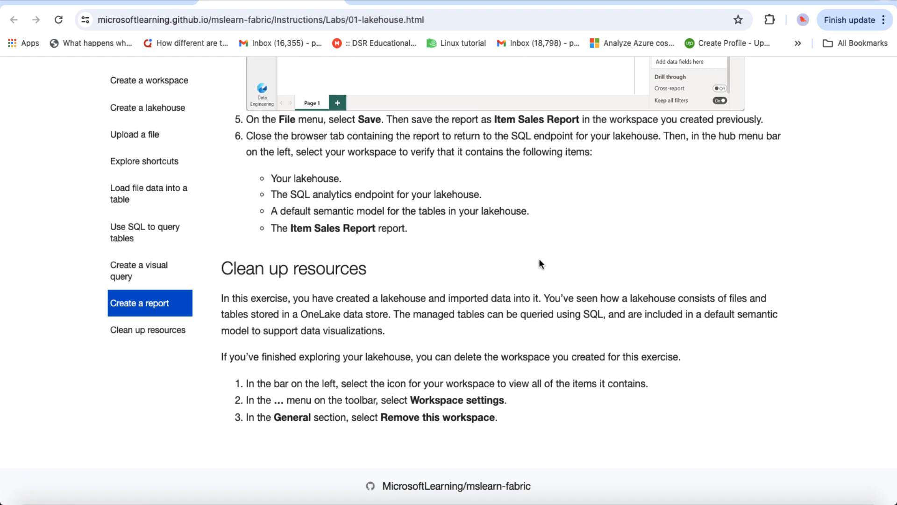
{"action": "scroll", "coordinate": [539, 261], "scroll_direction": "up", "scroll_amount": 2}
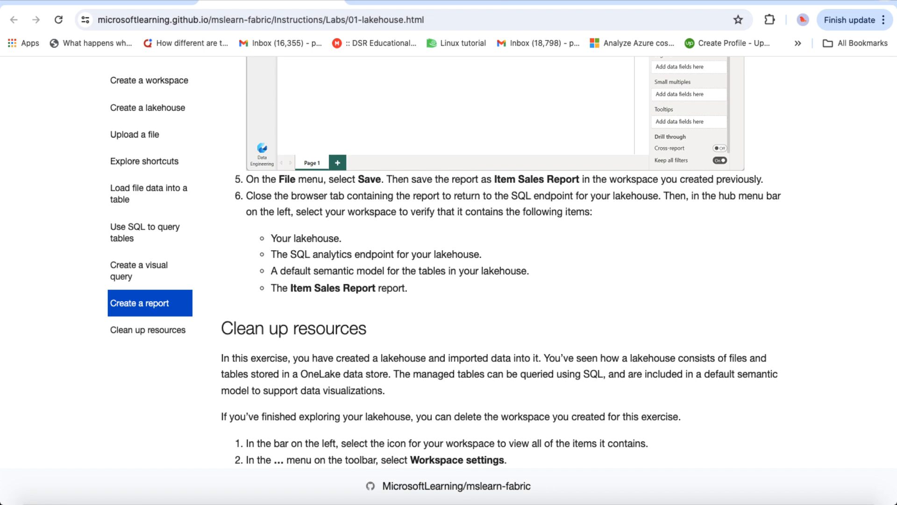
{"action": "left_click", "coordinate": [417, 2]}
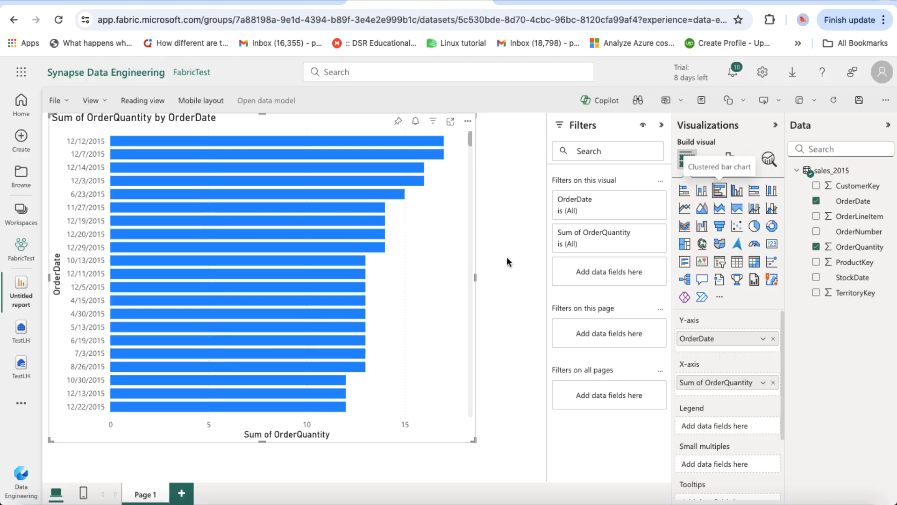
{"action": "left_click", "coordinate": [68, 101]}
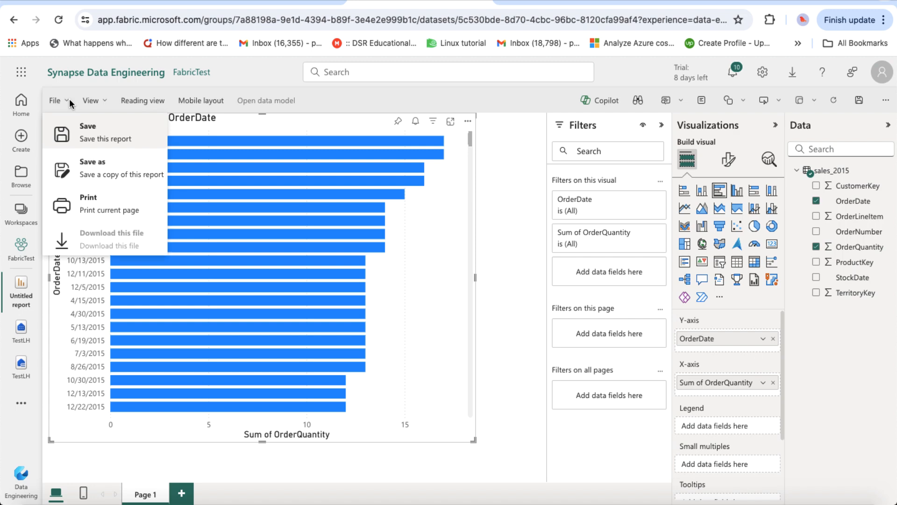
Step: Save the report as TestReport in FabricTest, clearing the name mistakenly typed into search
{"action": "left_click", "coordinate": [84, 137]}
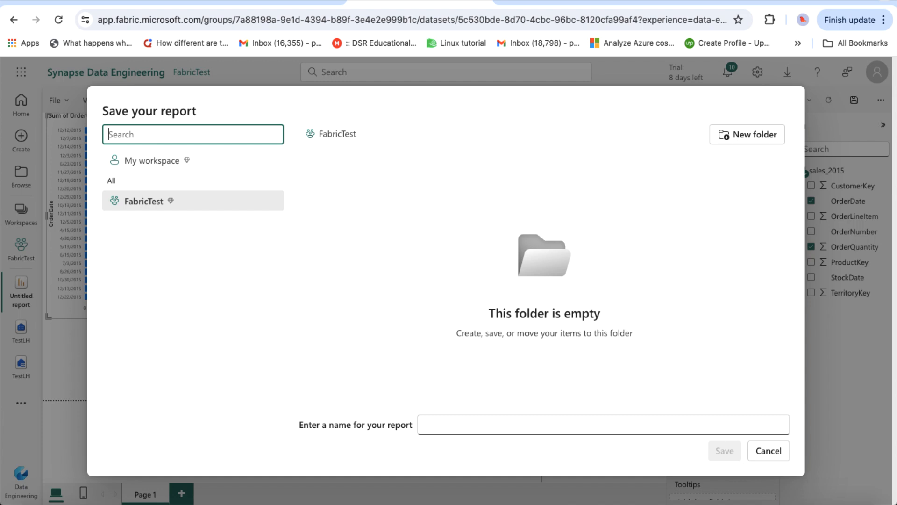
{"action": "type", "text": "TestReport"}
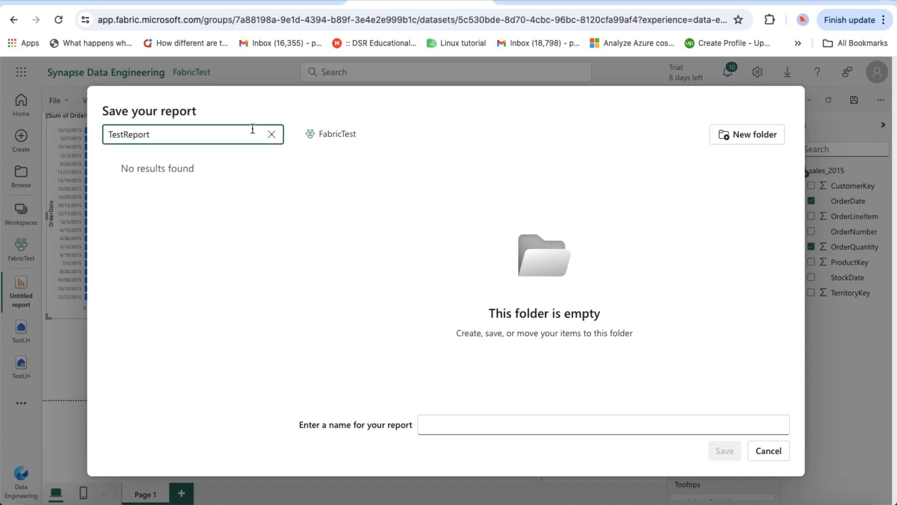
{"action": "double_click", "coordinate": [188, 134]}
{"action": "key", "text": "super+c"}
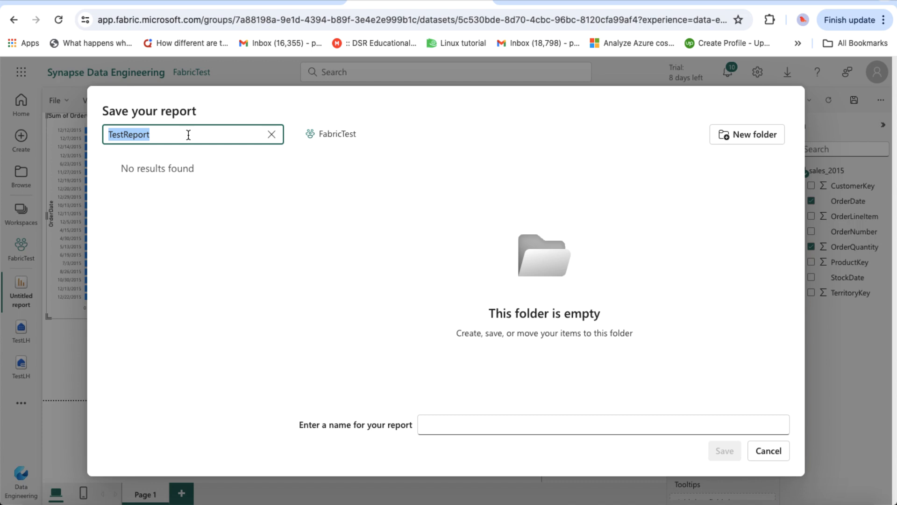
{"action": "key", "text": "BackSpace"}
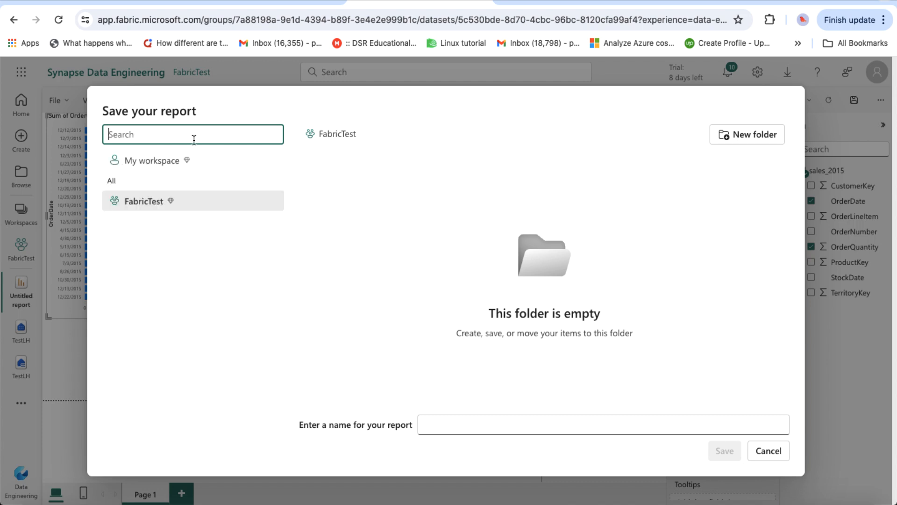
{"action": "left_click", "coordinate": [510, 421]}
{"action": "key", "text": "super+v"}
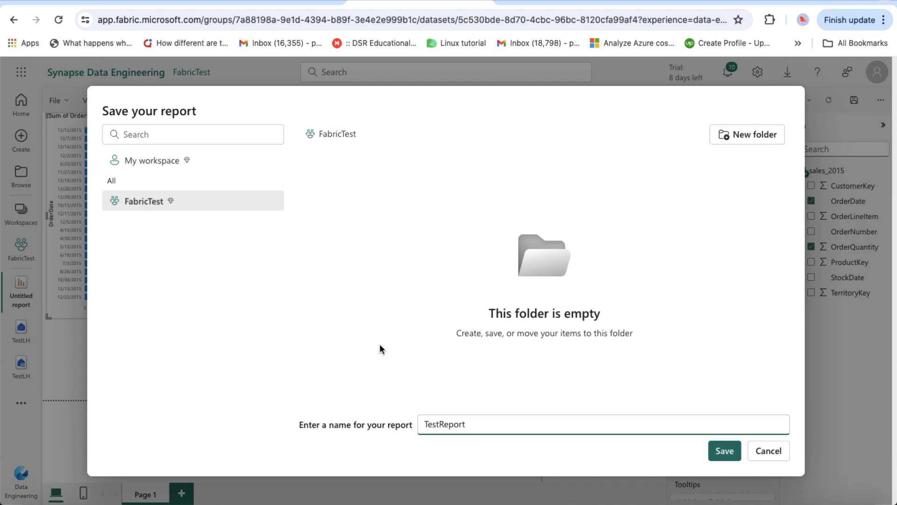
{"action": "left_click", "coordinate": [724, 452]}
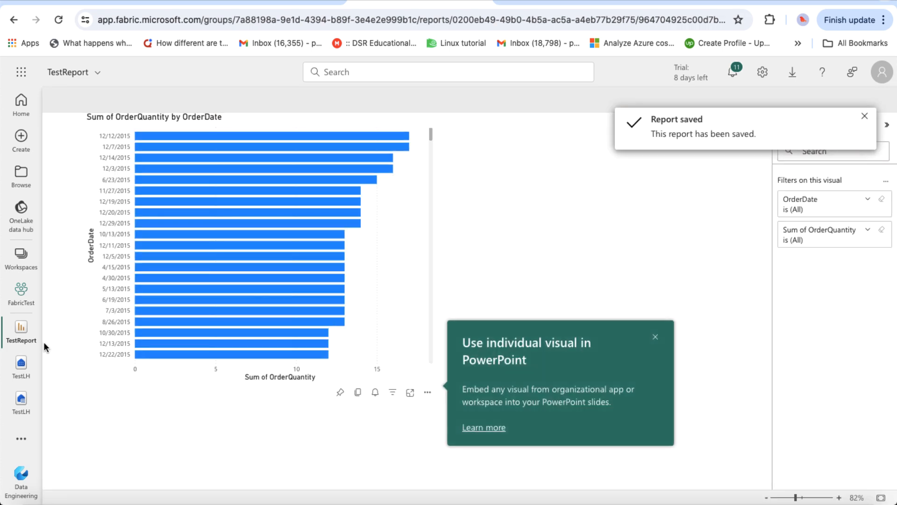
Step: Check FabricTest lists TestLH, its semantic model, SQL endpoint and TestReport, then return to the lab
{"action": "left_click", "coordinate": [26, 270]}
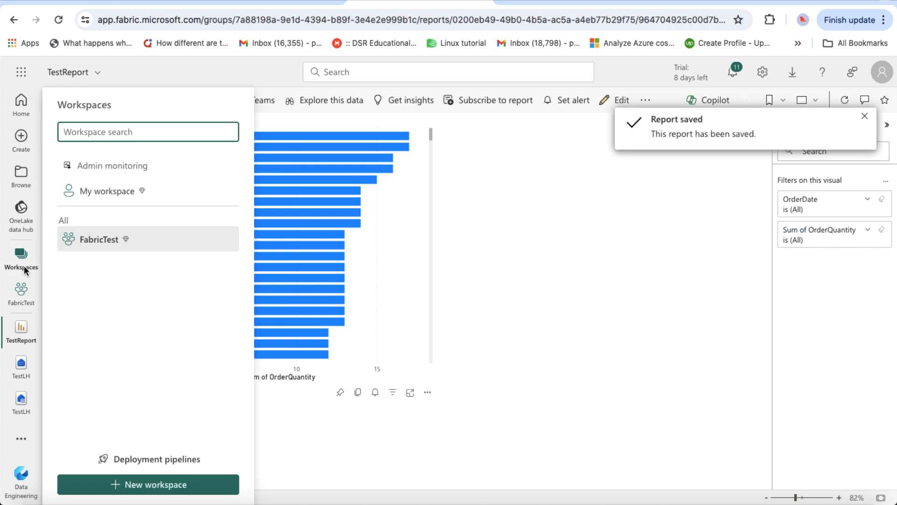
{"action": "left_click", "coordinate": [99, 242]}
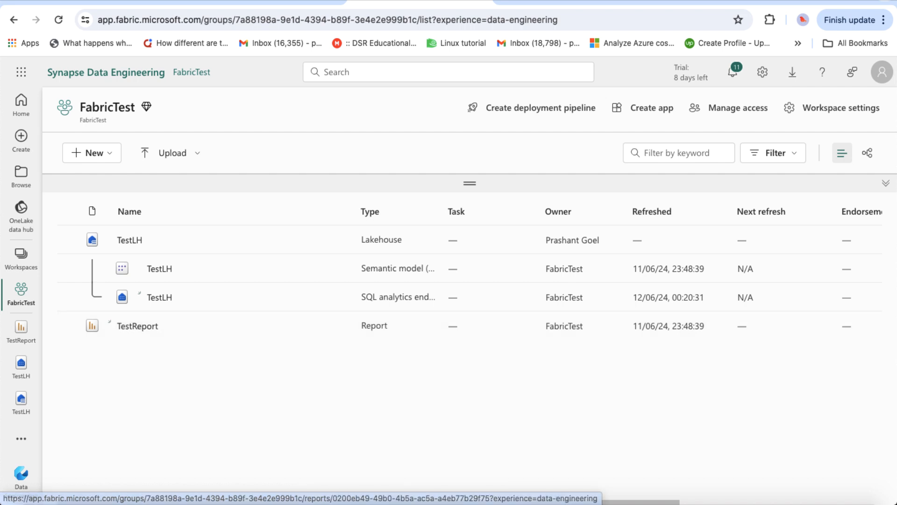
{"action": "left_click", "coordinate": [239, 2]}
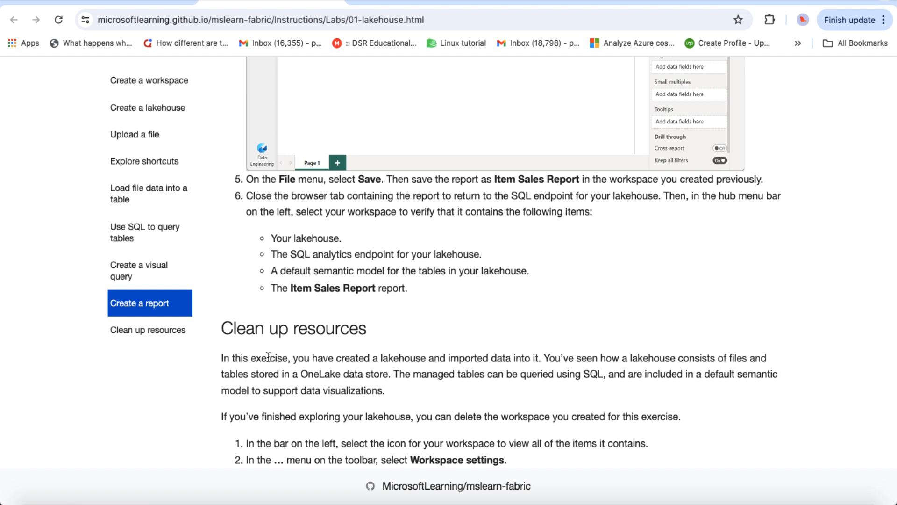
{"action": "scroll", "coordinate": [382, 444], "scroll_direction": "down", "scroll_amount": 2}
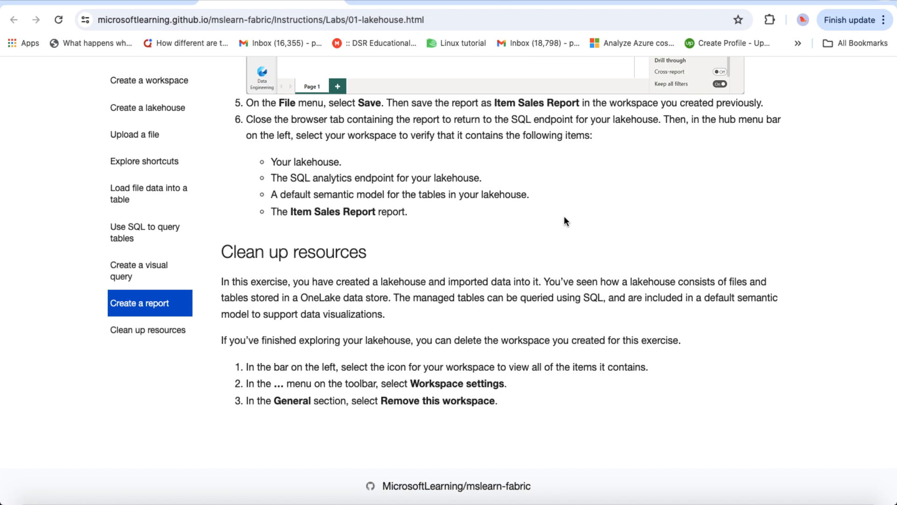
{"action": "scroll", "coordinate": [565, 221], "scroll_direction": "up", "scroll_amount": 15}
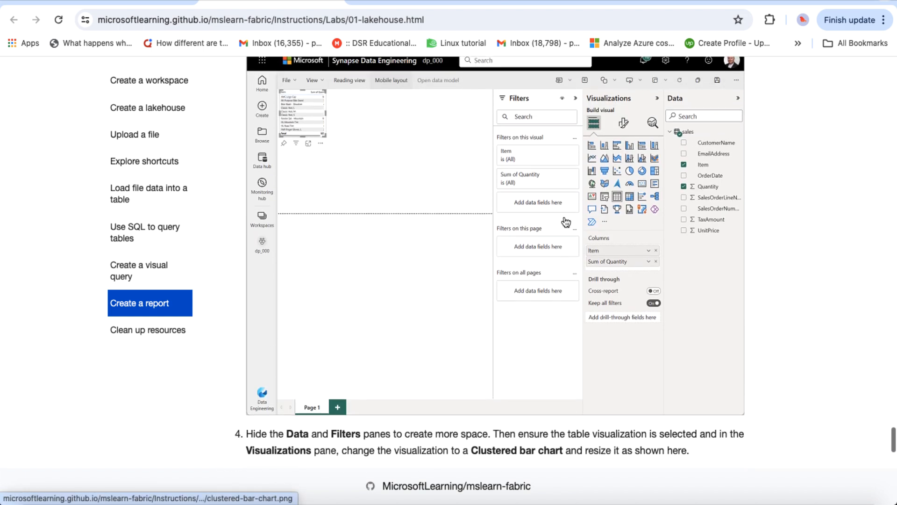
{"action": "scroll", "coordinate": [566, 222], "scroll_direction": "up", "scroll_amount": 1}
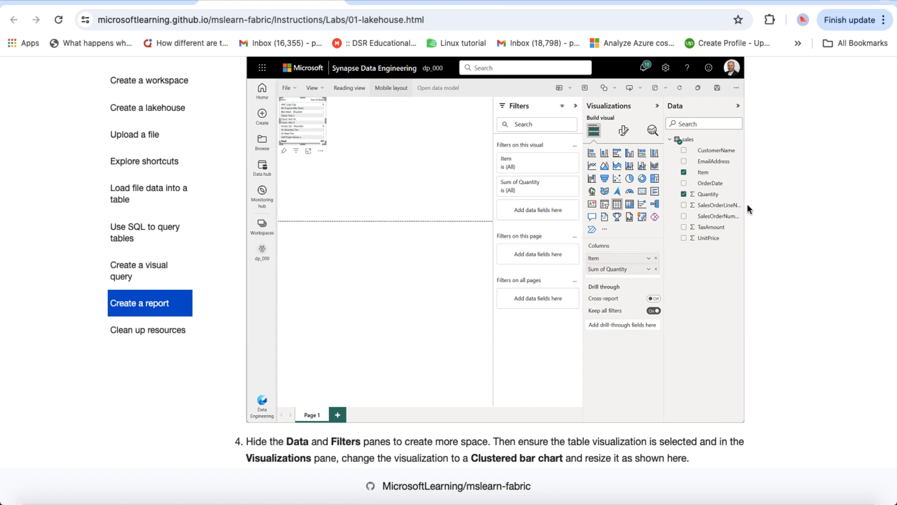
{"action": "scroll", "coordinate": [747, 204], "scroll_direction": "up", "scroll_amount": 15}
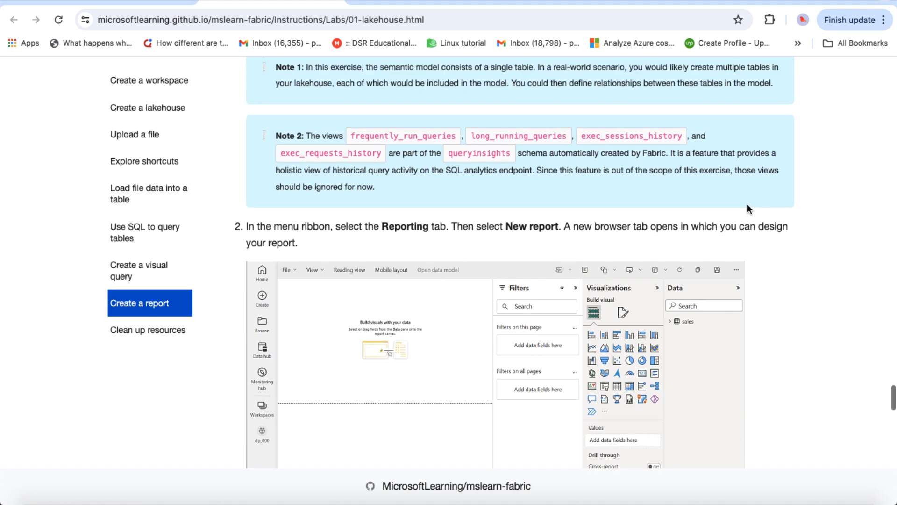
{"action": "scroll", "coordinate": [747, 203], "scroll_direction": "up", "scroll_amount": 6}
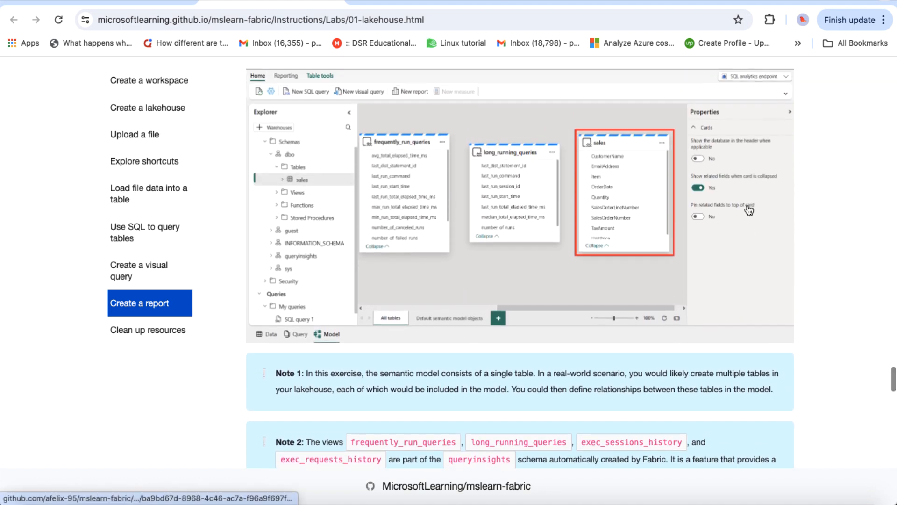
{"action": "scroll", "coordinate": [749, 209], "scroll_direction": "up", "scroll_amount": 20}
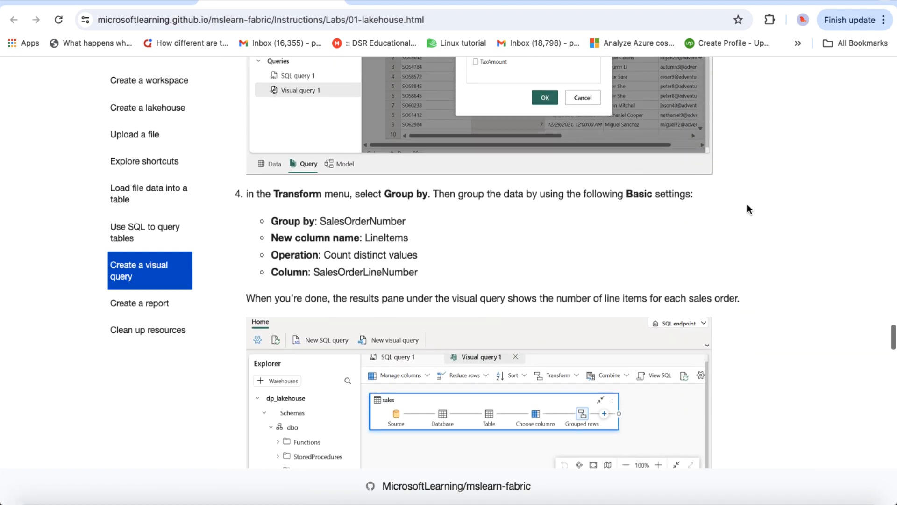
{"action": "scroll", "coordinate": [748, 208], "scroll_direction": "up", "scroll_amount": 2}
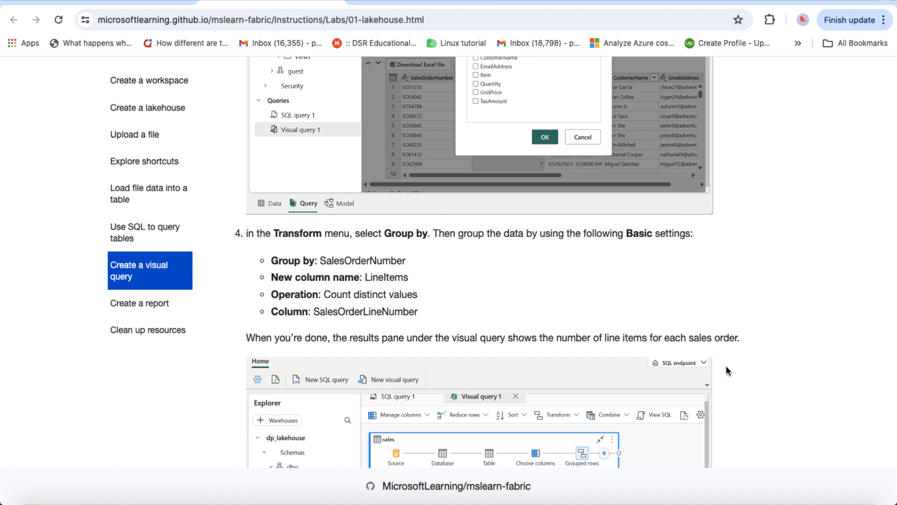
{"action": "scroll", "coordinate": [727, 371], "scroll_direction": "up", "scroll_amount": 5}
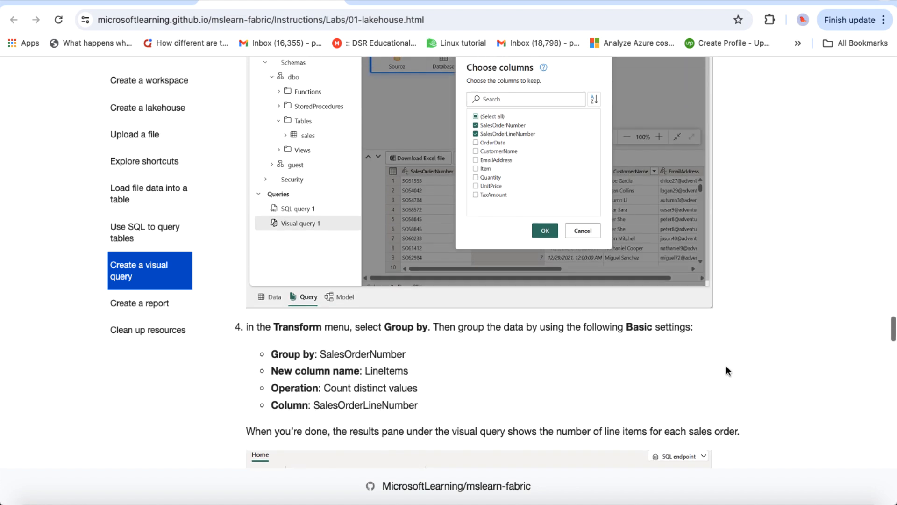
{"action": "scroll", "coordinate": [726, 371], "scroll_direction": "up", "scroll_amount": 2}
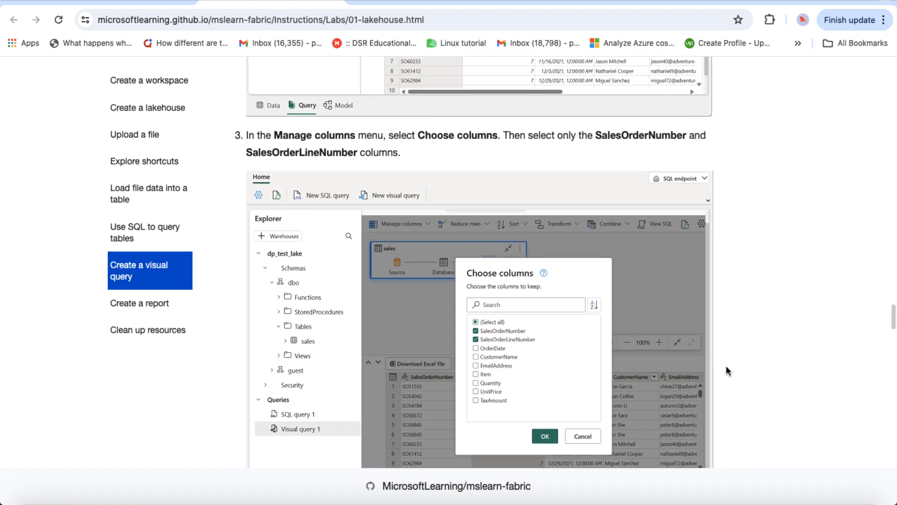